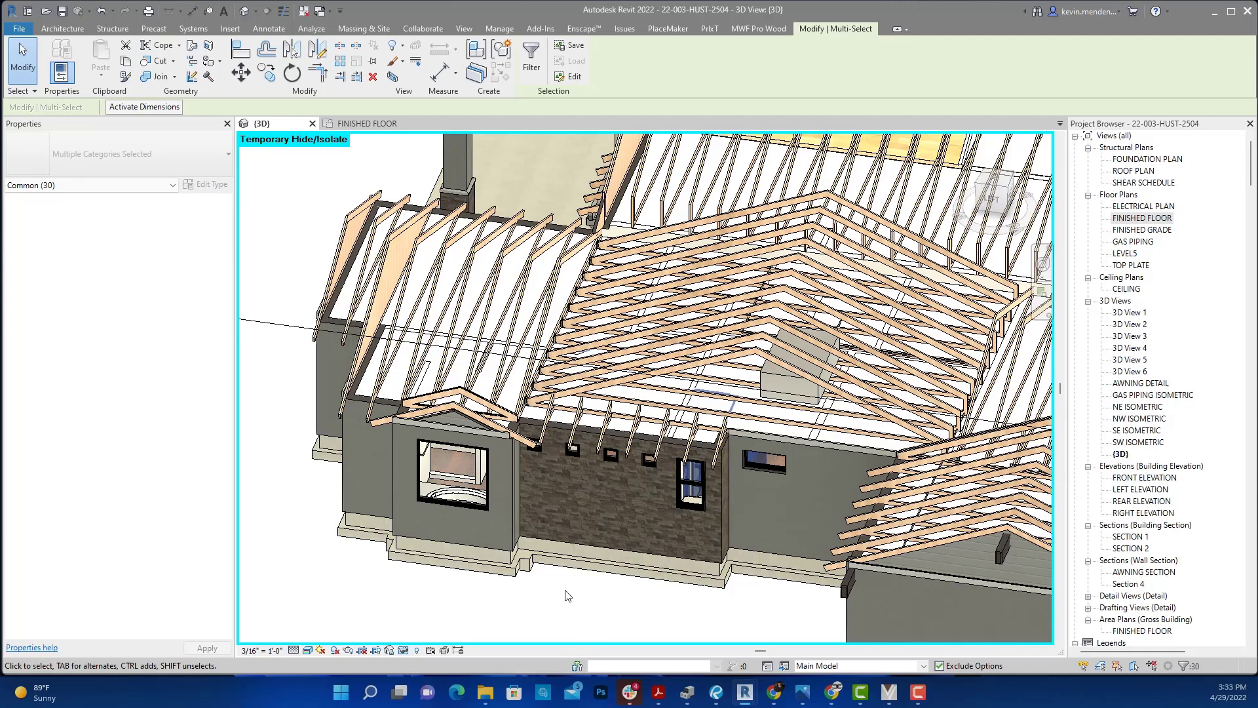
- Select the structural footing under the corner between the window bay and the stone-veneer wall
left_click(529, 566)
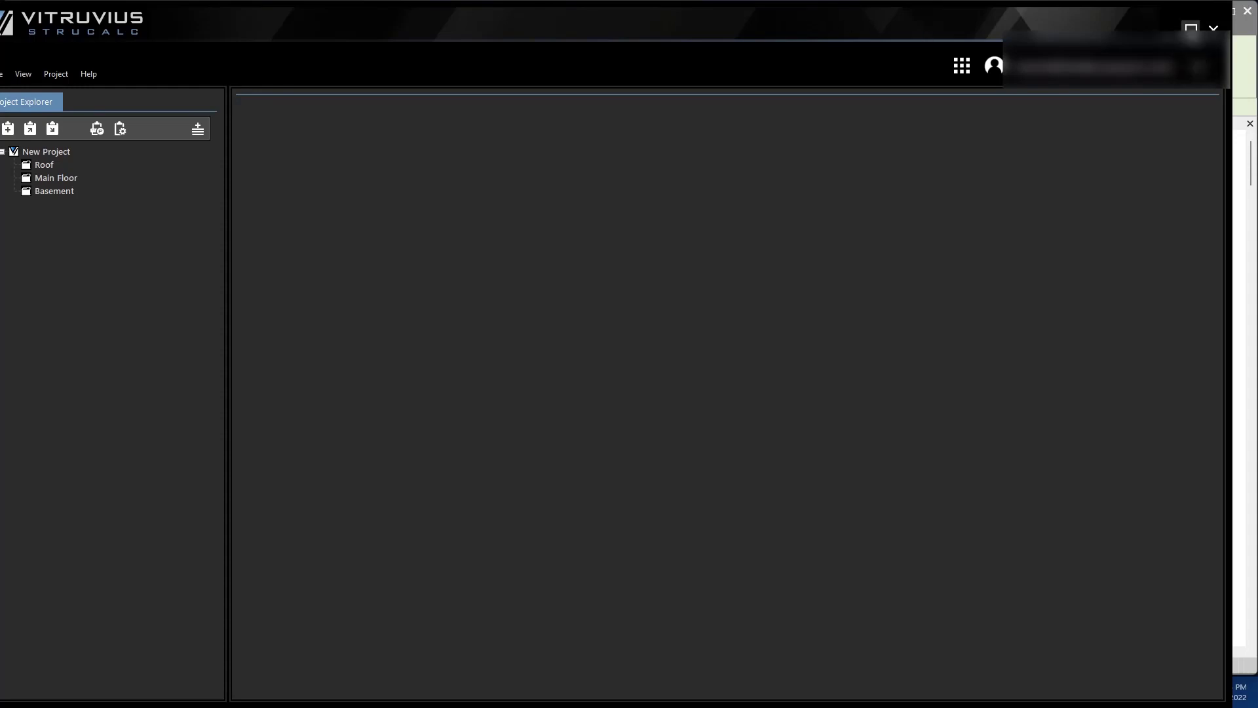
- In Vitruvius StruCalc, add an isolated footing module to the project, keeping the default name New Isolated Footing
double_click(814, 21)
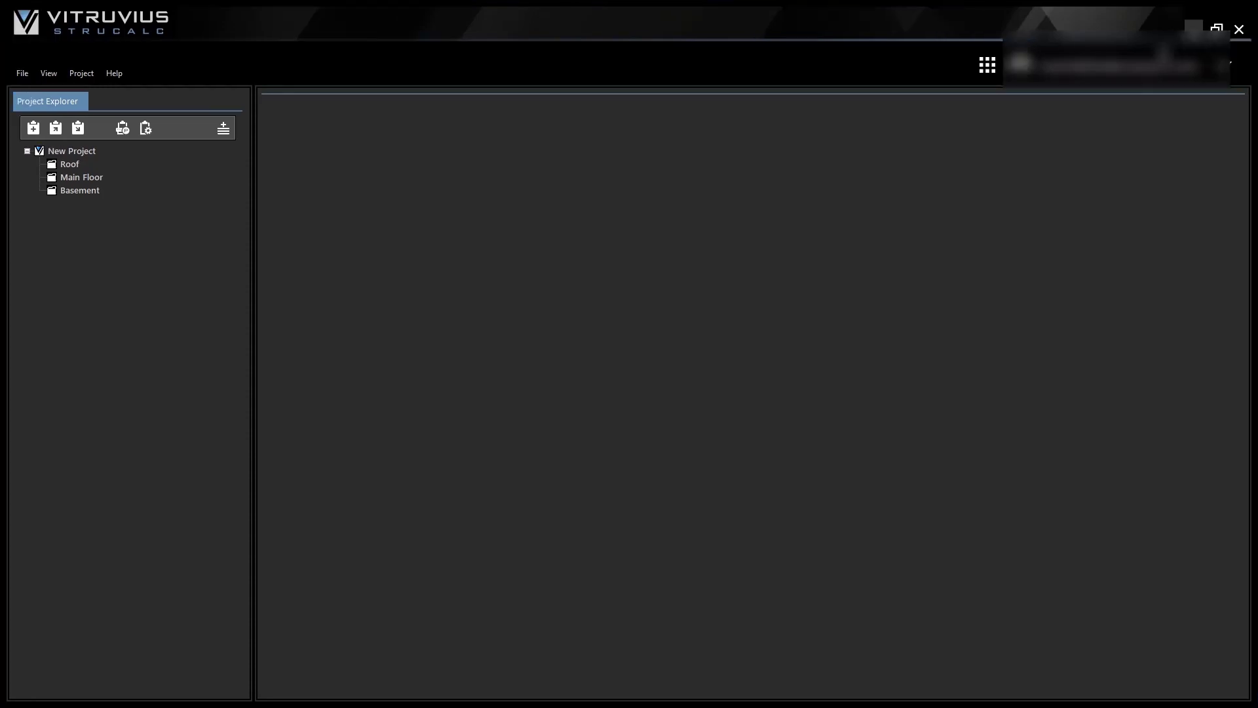
left_click(988, 71)
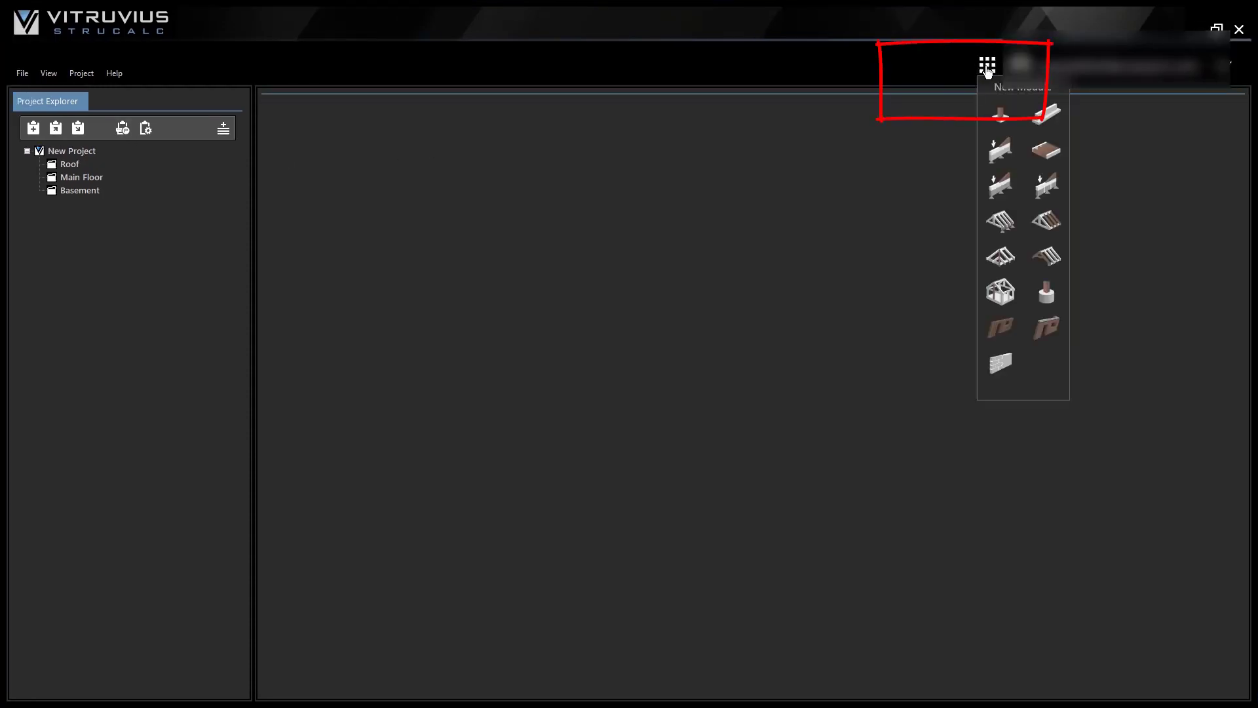
left_click(1001, 117)
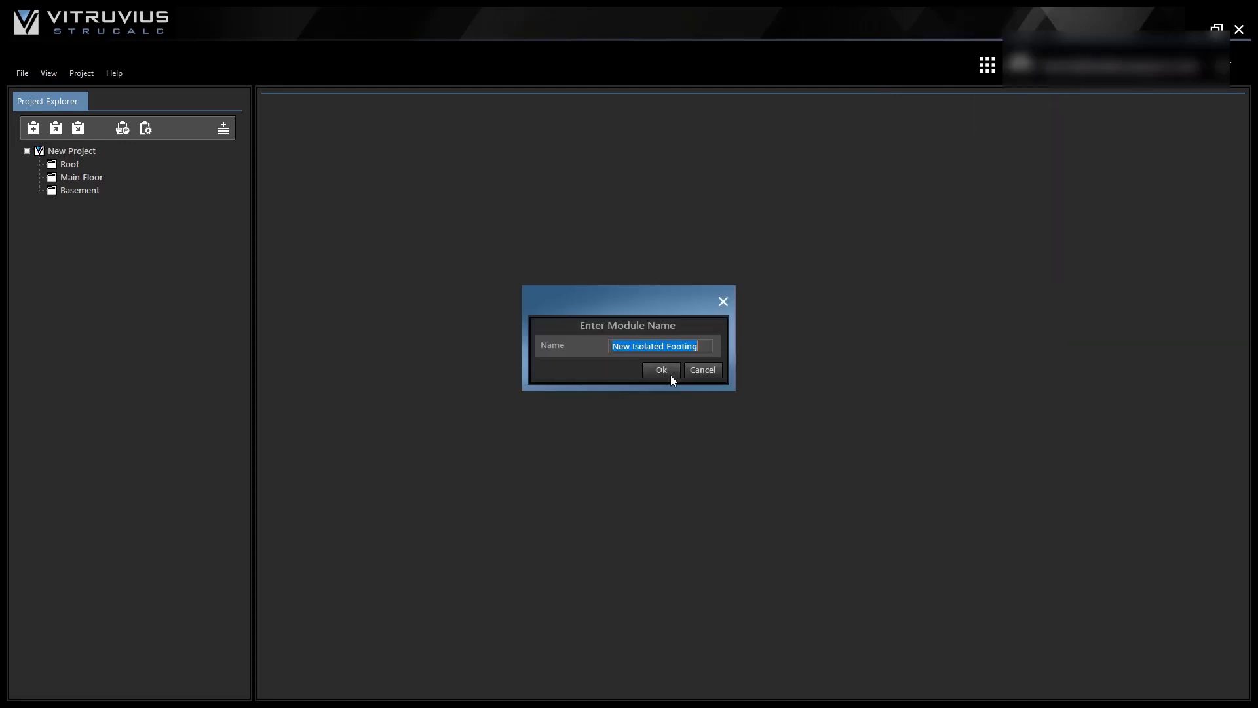
left_click(662, 370)
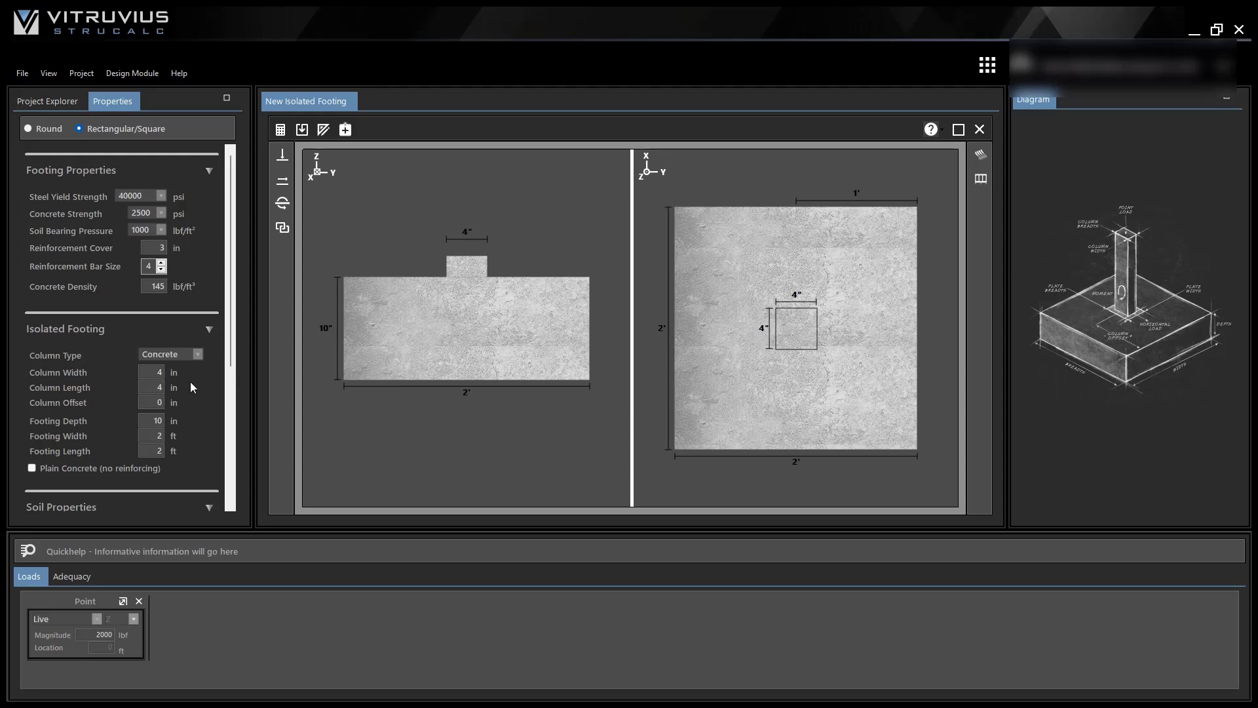
- Set the concrete column's width and length to 6 in each
left_click(155, 372)
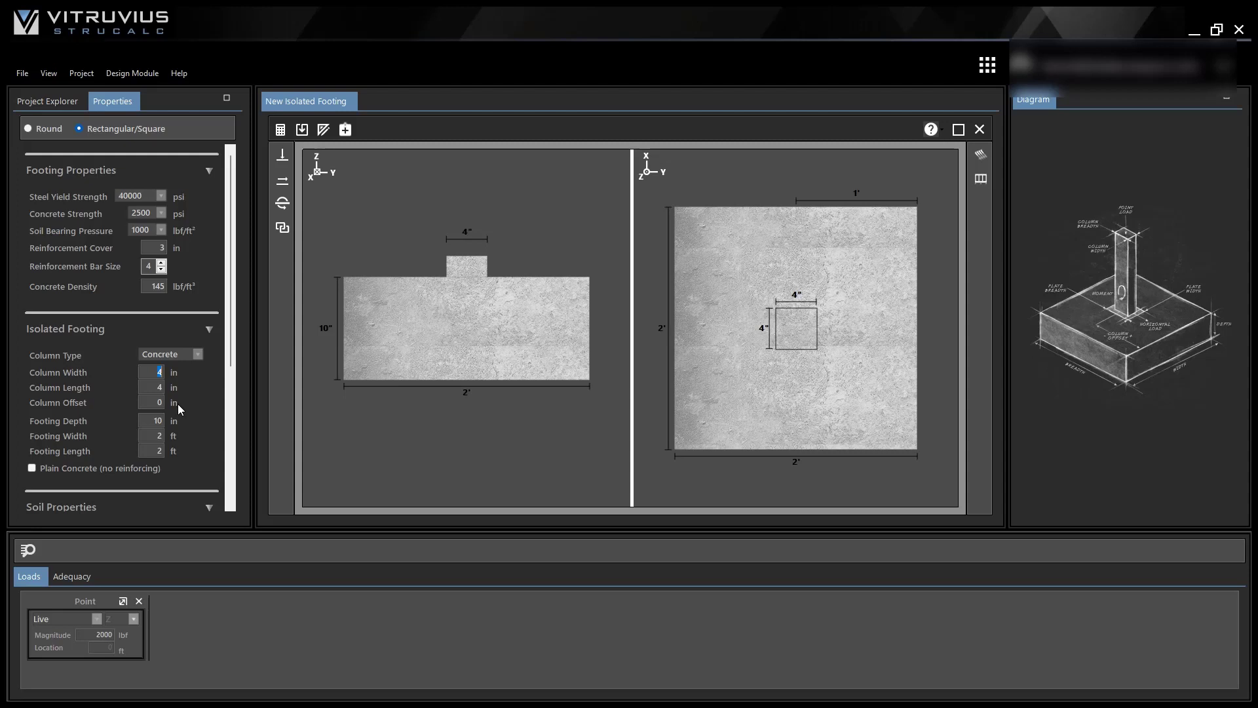
type("6")
left_click(161, 388)
type("6")
- Set the footing depth to 12 in and its width and length to 2.66 ft each
left_click(148, 435)
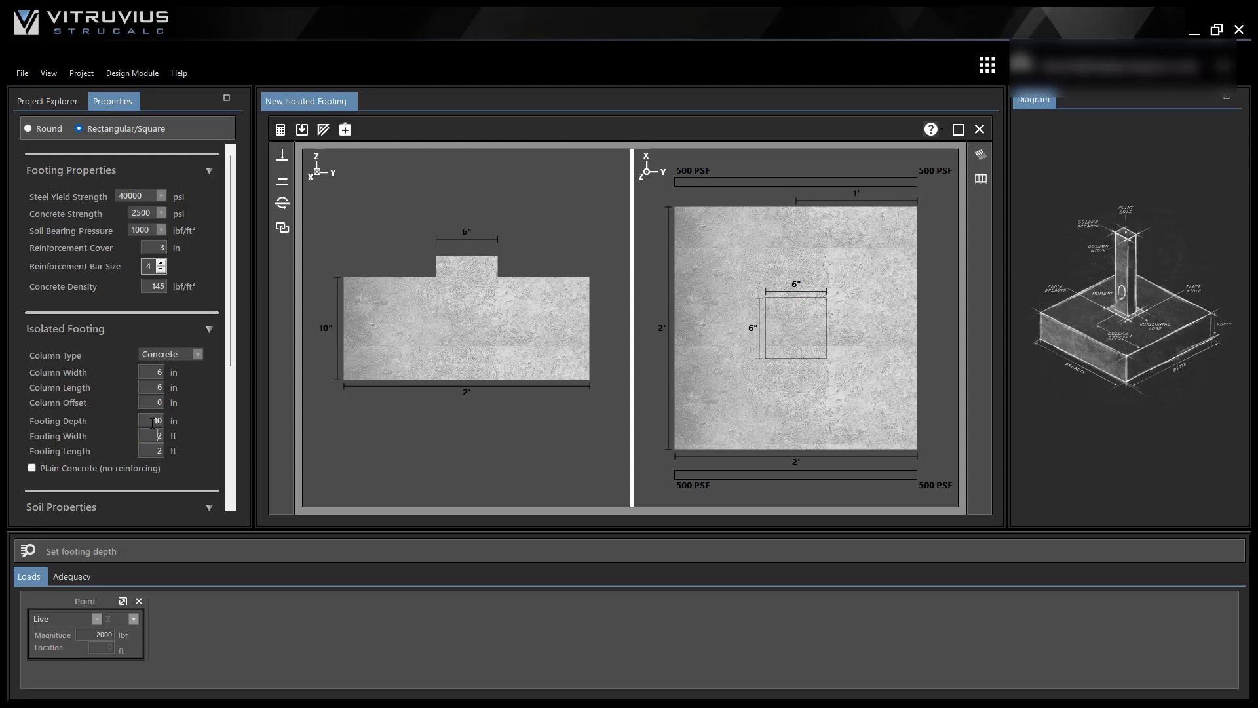
left_click_drag(153, 422, 167, 424)
type("12")
left_click(153, 431)
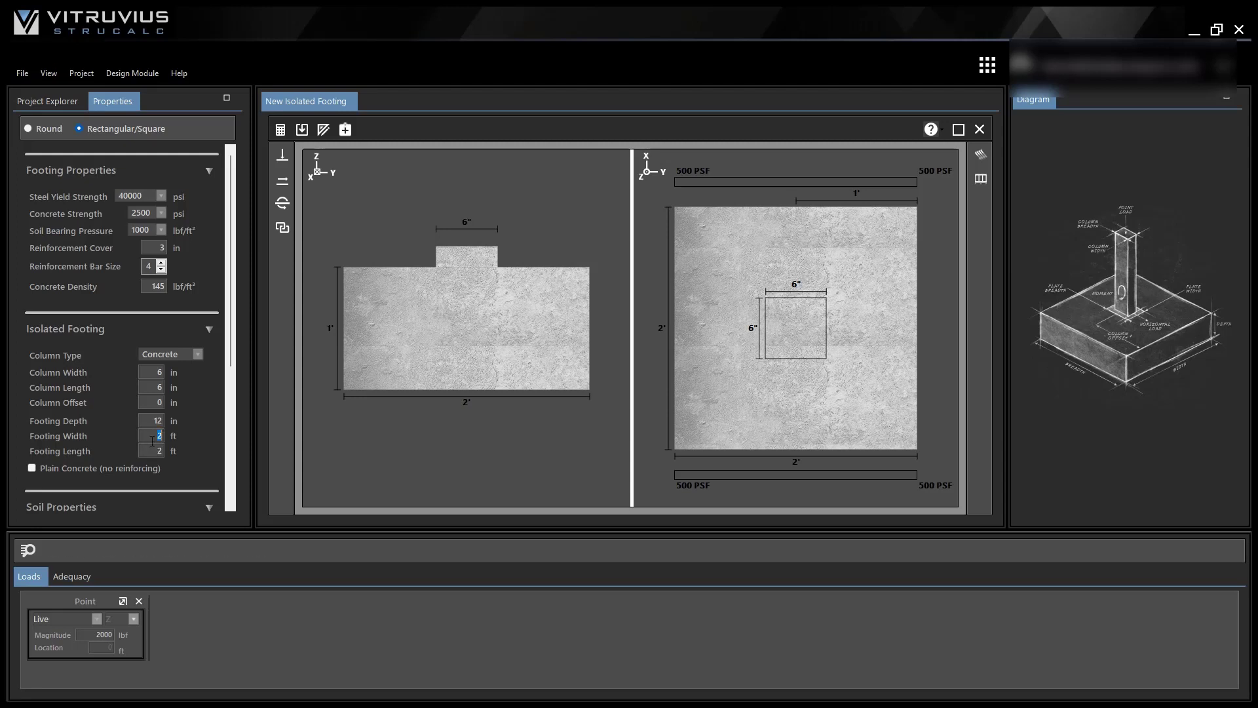
double_click(157, 436)
left_click(159, 437)
type("66")
key("Tab")
type("2.66")
key("Tab")
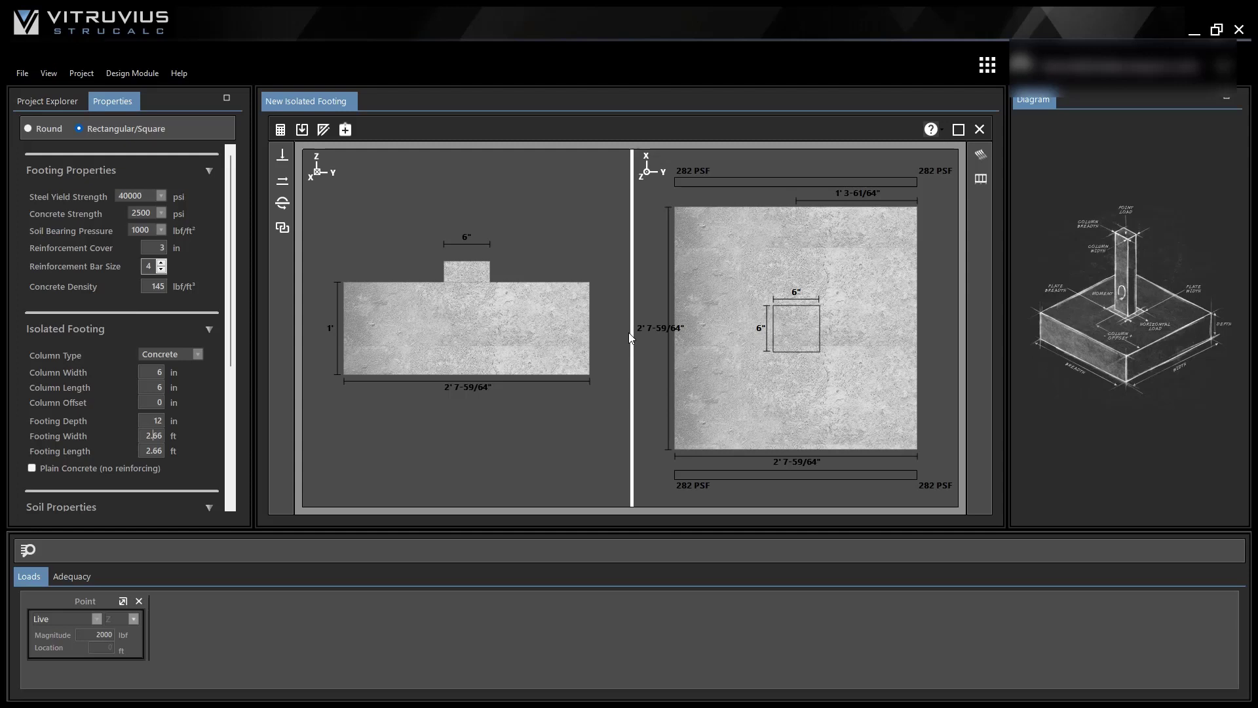
- Choose a soil bearing pressure of 1500 lbf/ft² for the footing
left_click(161, 230)
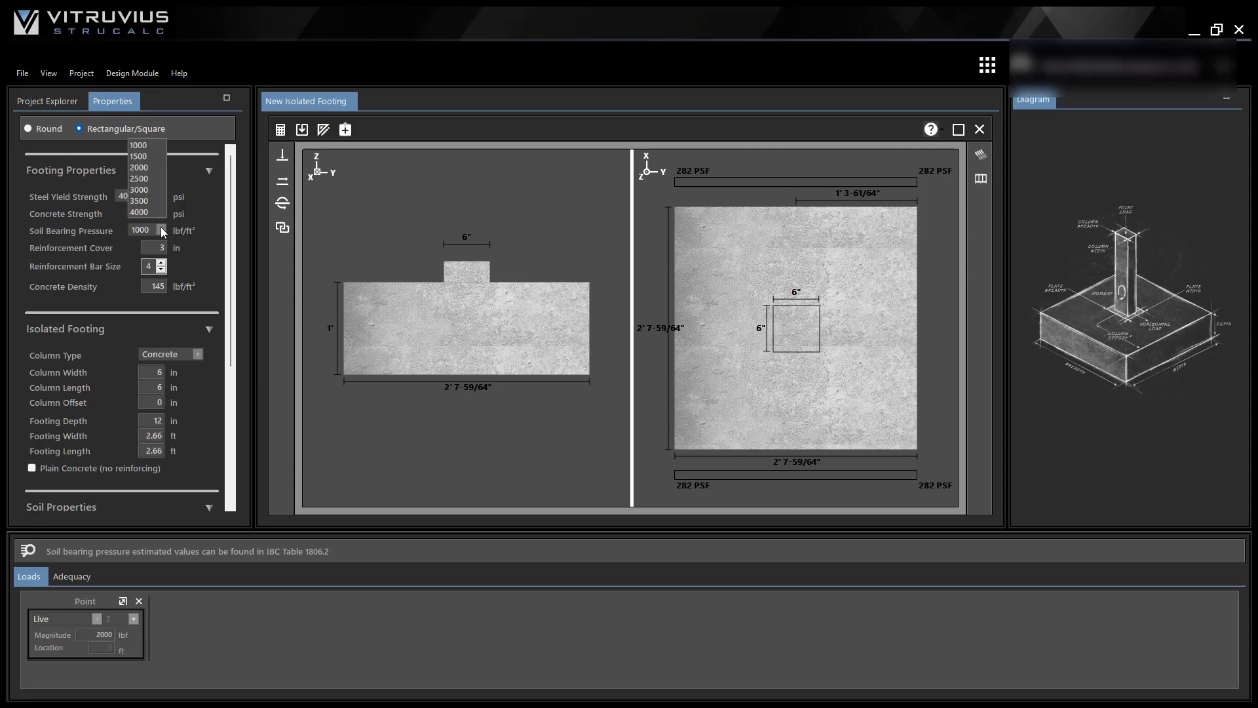
left_click(155, 157)
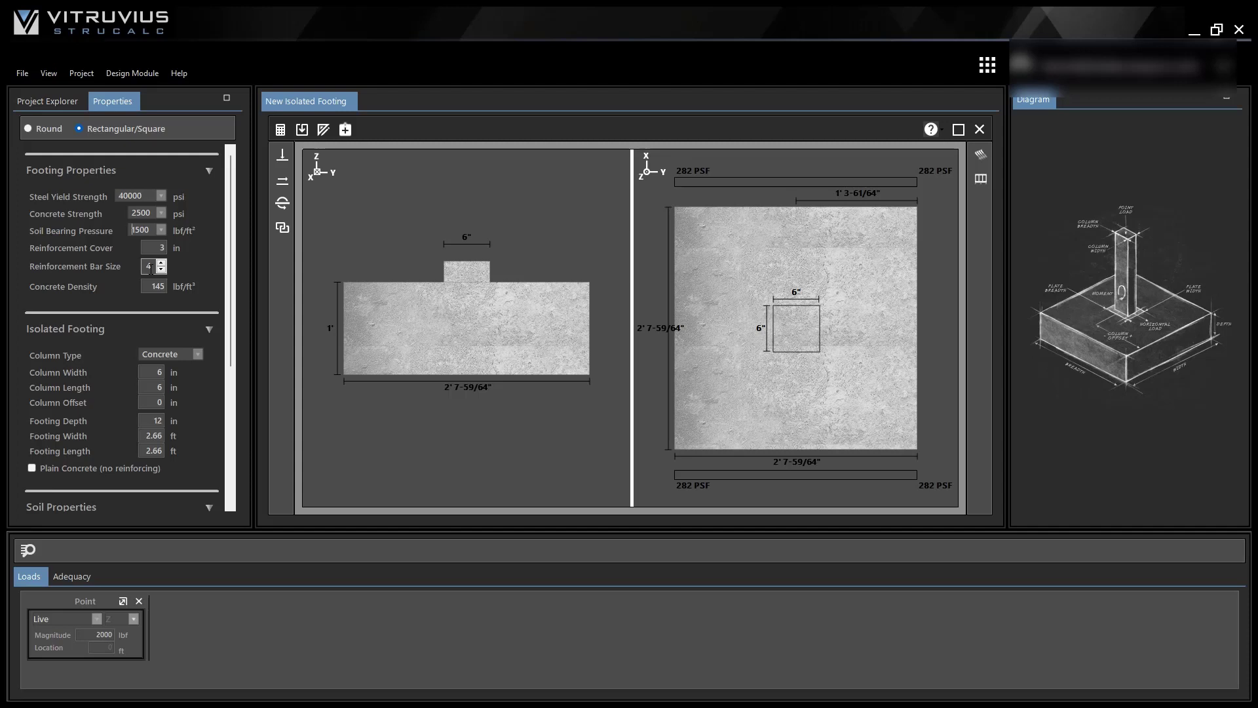
left_click(153, 287)
- Set the live point load's magnitude to 10000 lbf and calculate the footing's adequacy
left_click_drag(96, 634, 115, 635)
type("10000")
left_click(281, 130)
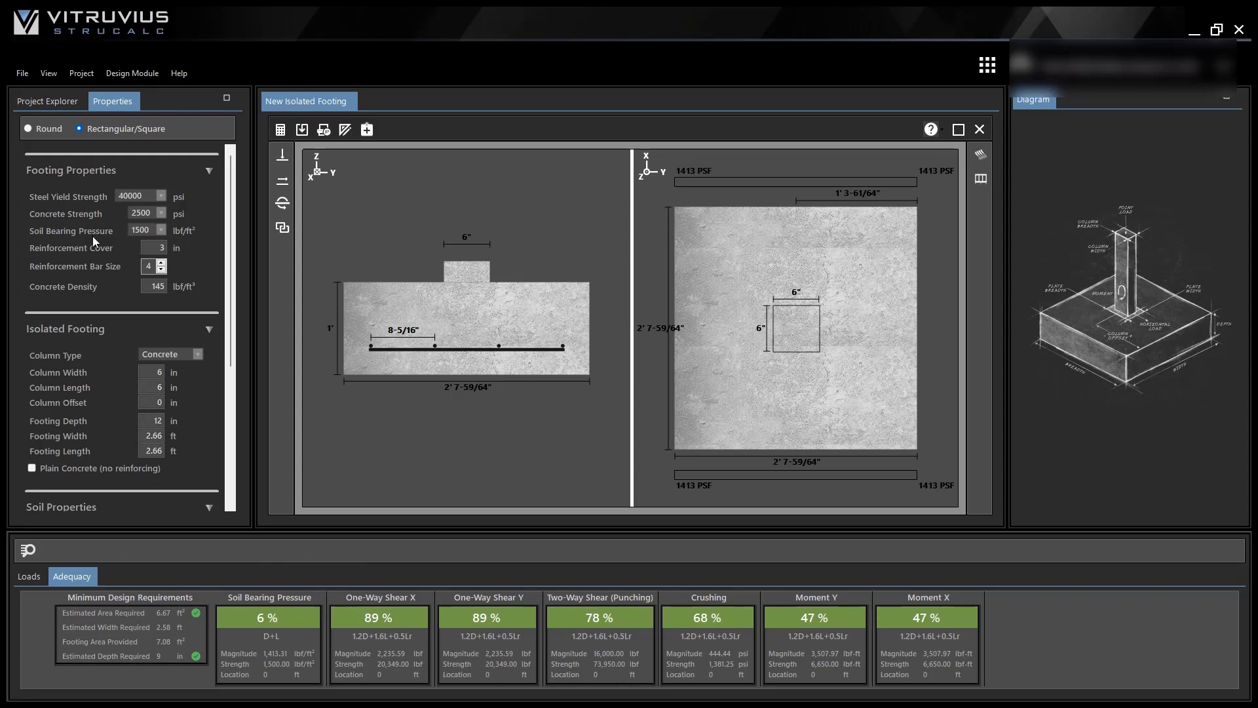
- Change the soil bearing pressure to 1000 lbf/ft² and recalculate the footing
left_click(159, 230)
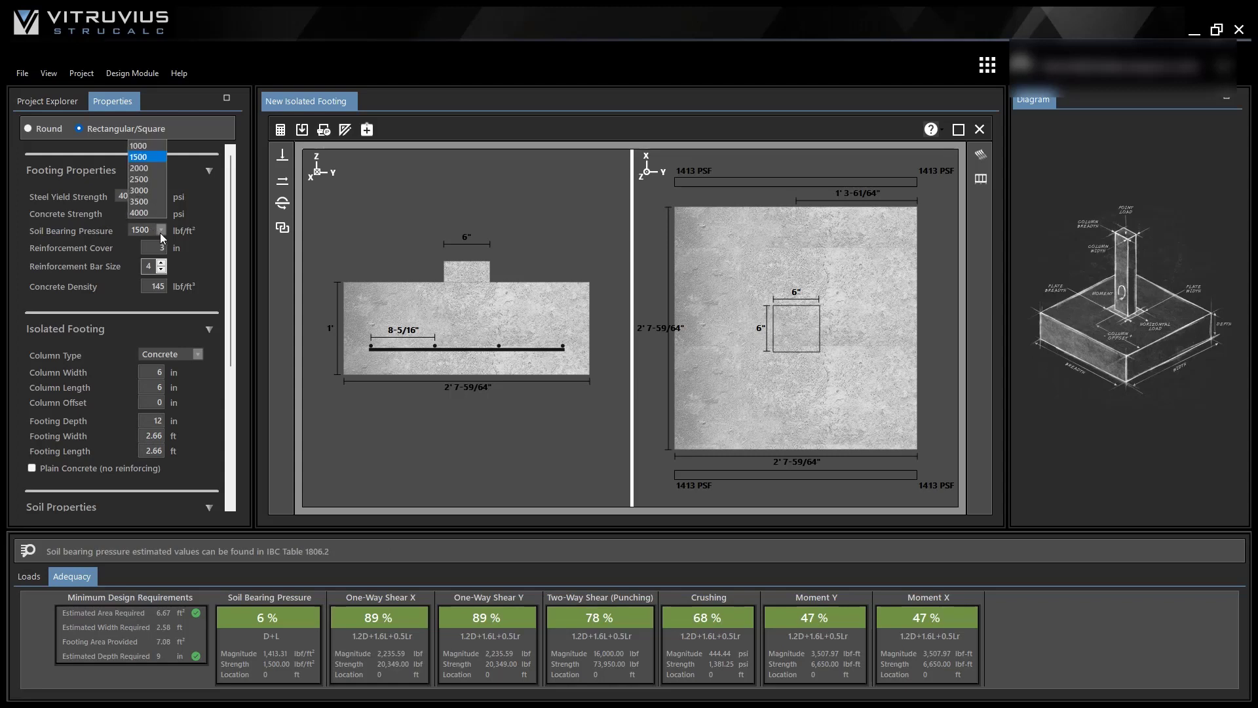
left_click(145, 143)
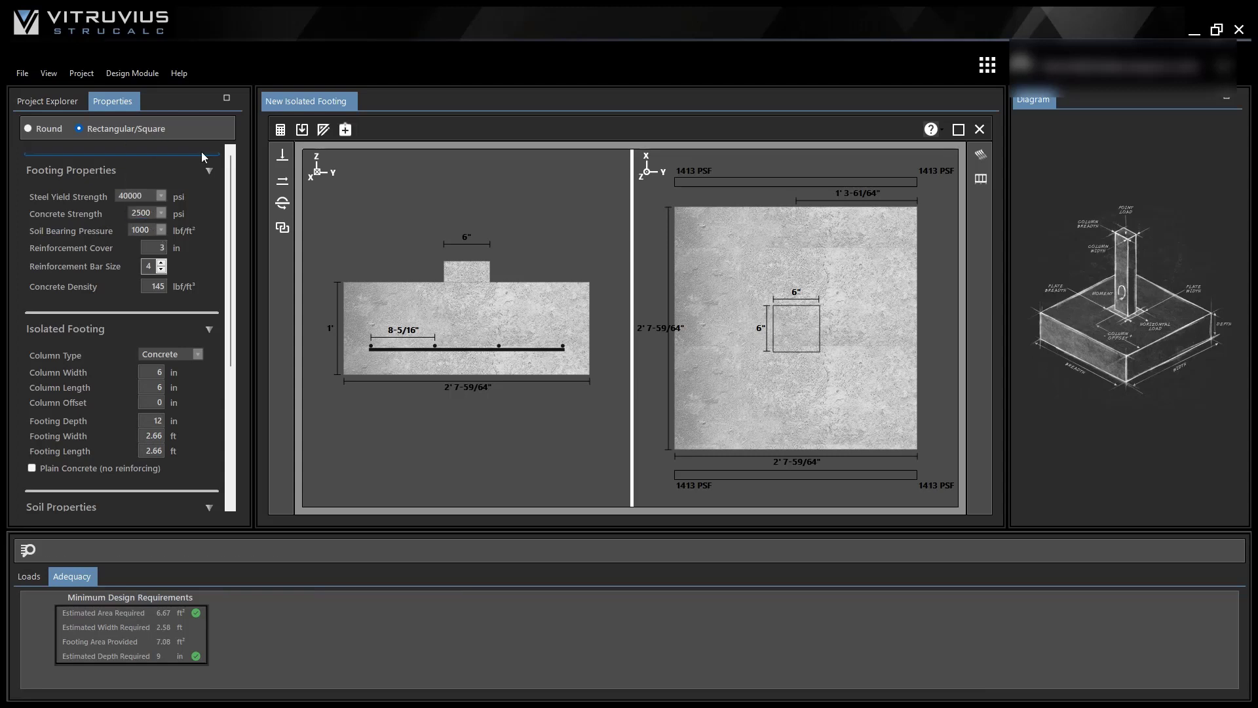
left_click(281, 131)
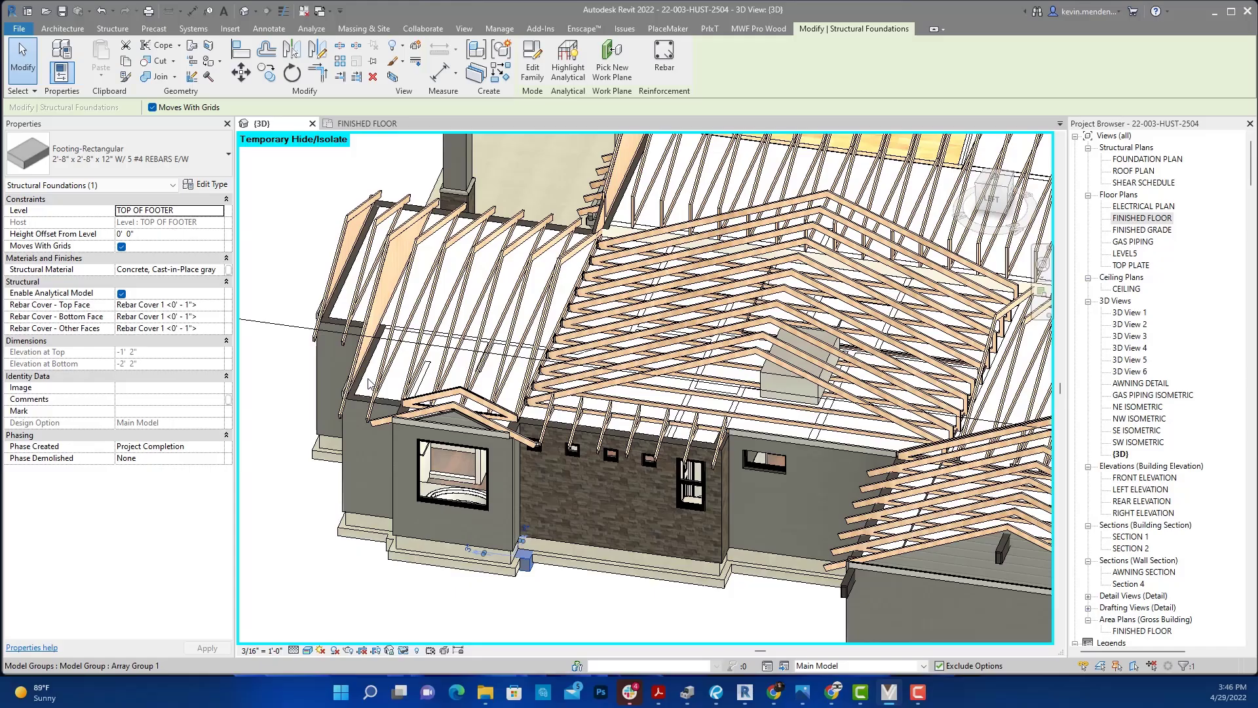
- Switch to Revit, clear the selection and examine the covered patio's corner post and the glulam beam it supports in the 3D view
scroll(493, 366, "down", 2)
scroll(493, 366, "up", 3)
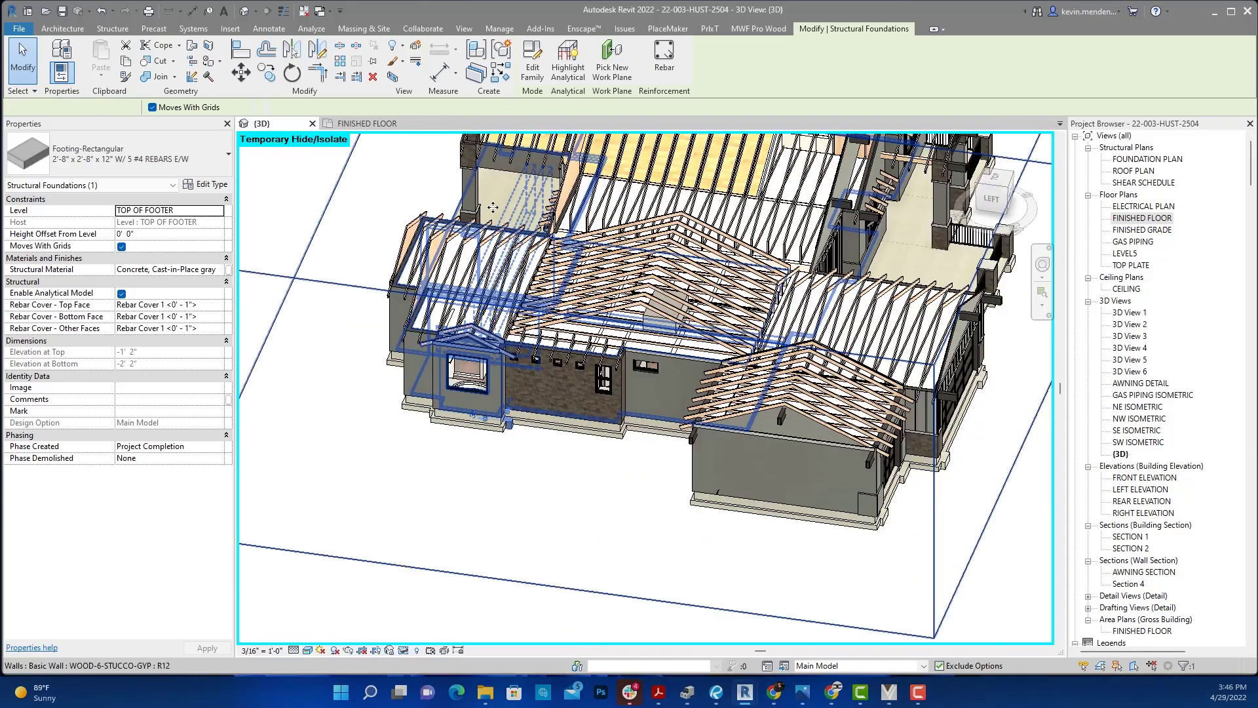
middle_click_drag(500, 200, 518, 367)
middle_click_drag(609, 157, 572, 234, "shift")
scroll(610, 226, "up", 1)
scroll(610, 226, "up", 1)
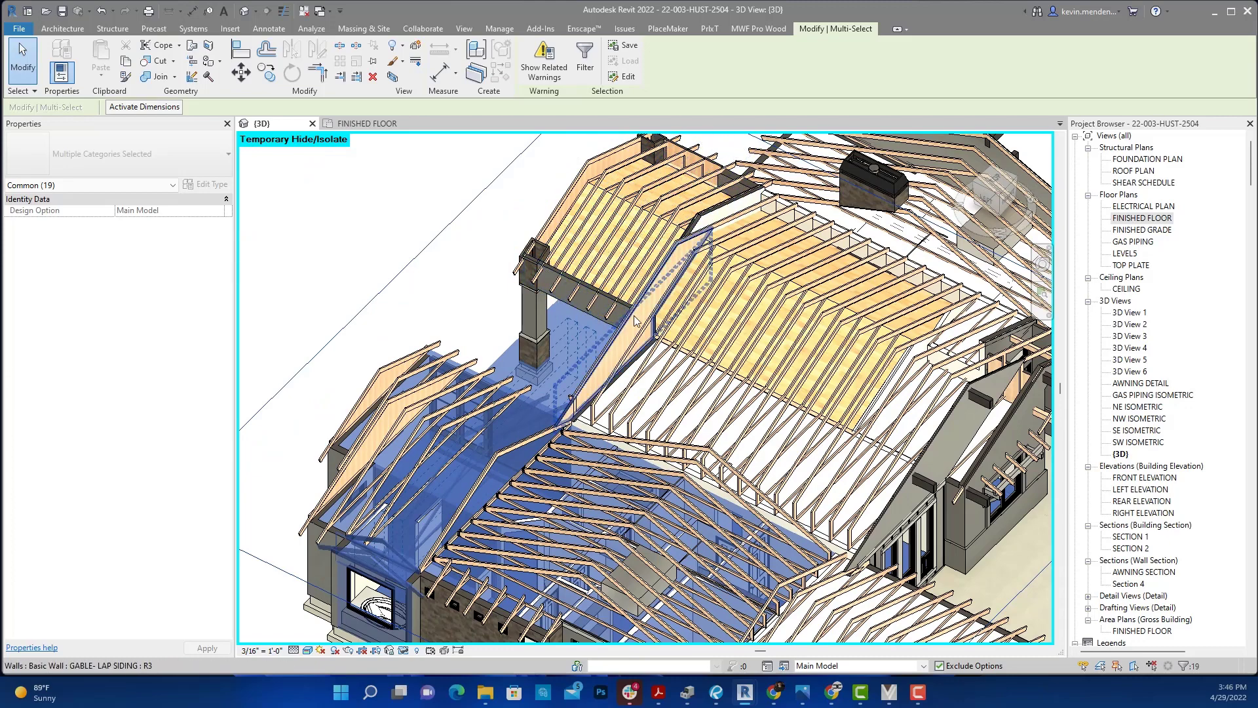
middle_click_drag(597, 308, 549, 373, "shift")
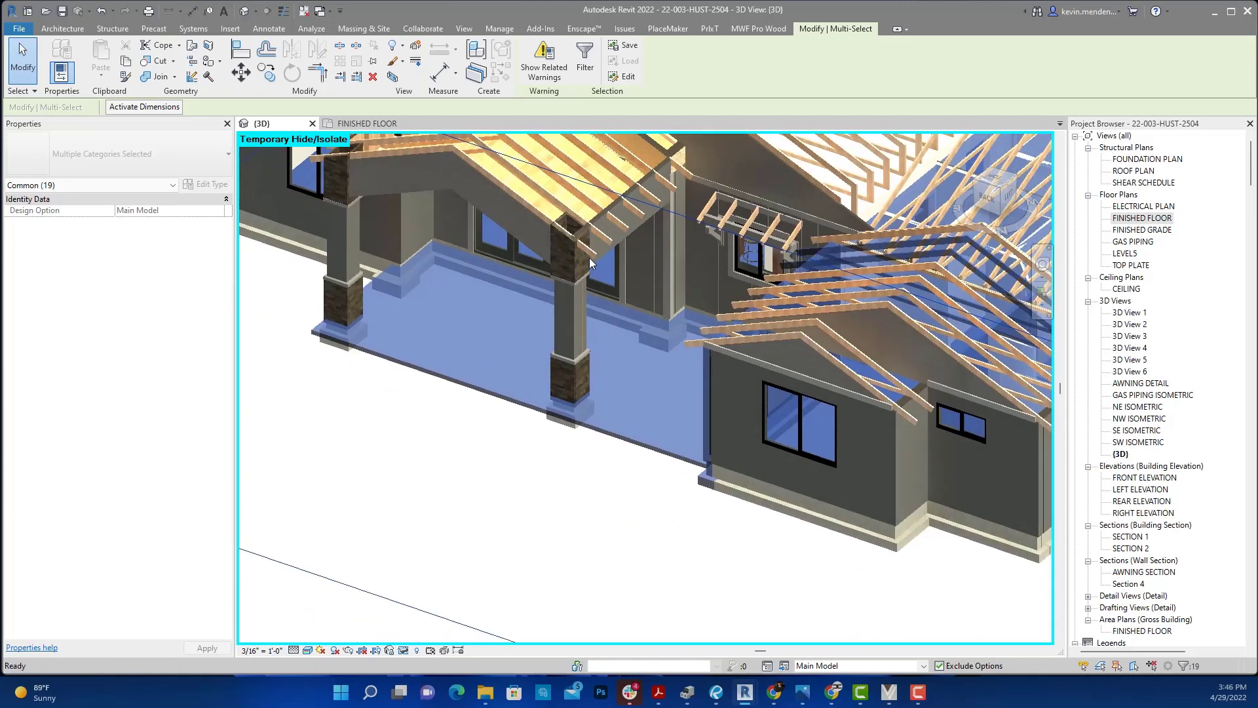
scroll(621, 246, "up", 5)
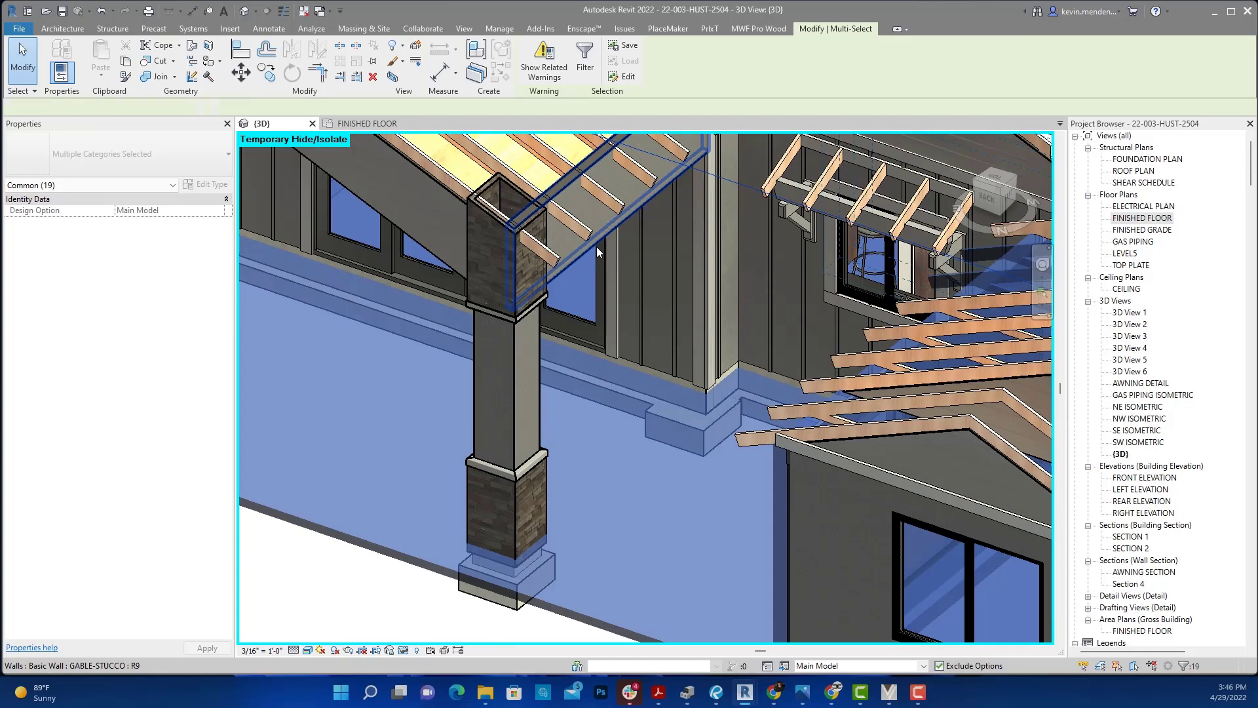
left_click(597, 246)
key("Escape")
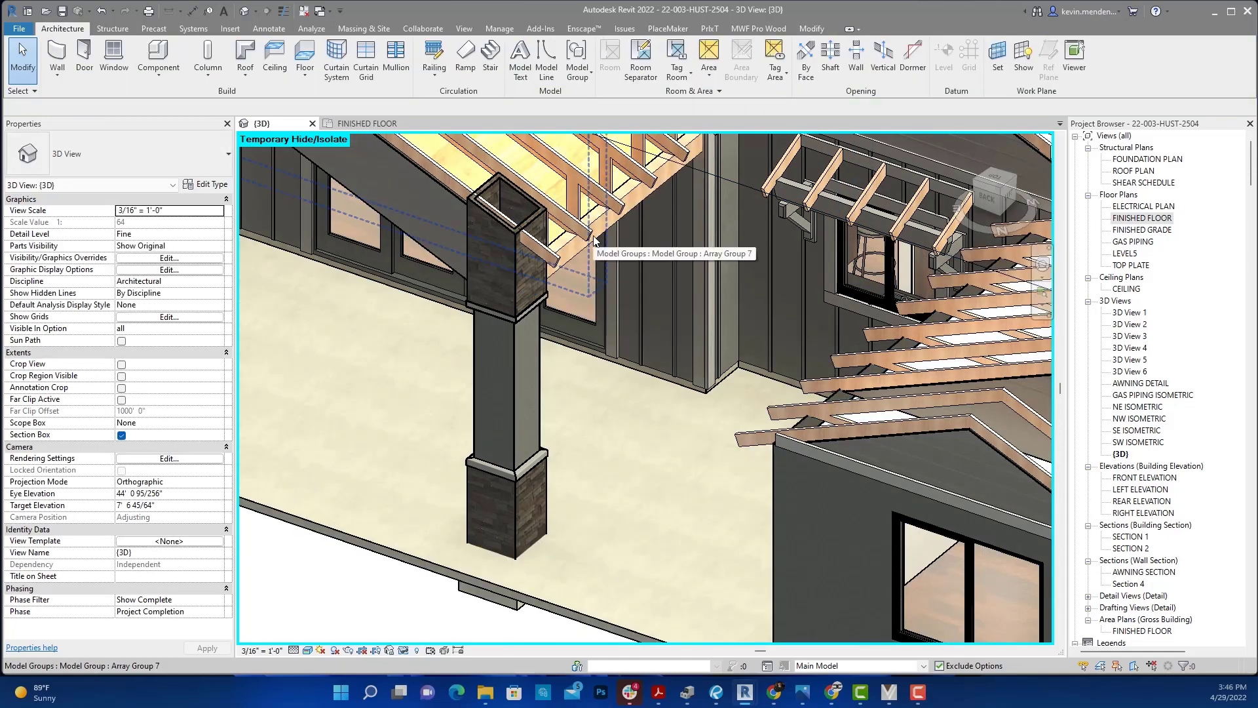
middle_click_drag(598, 232, 583, 332)
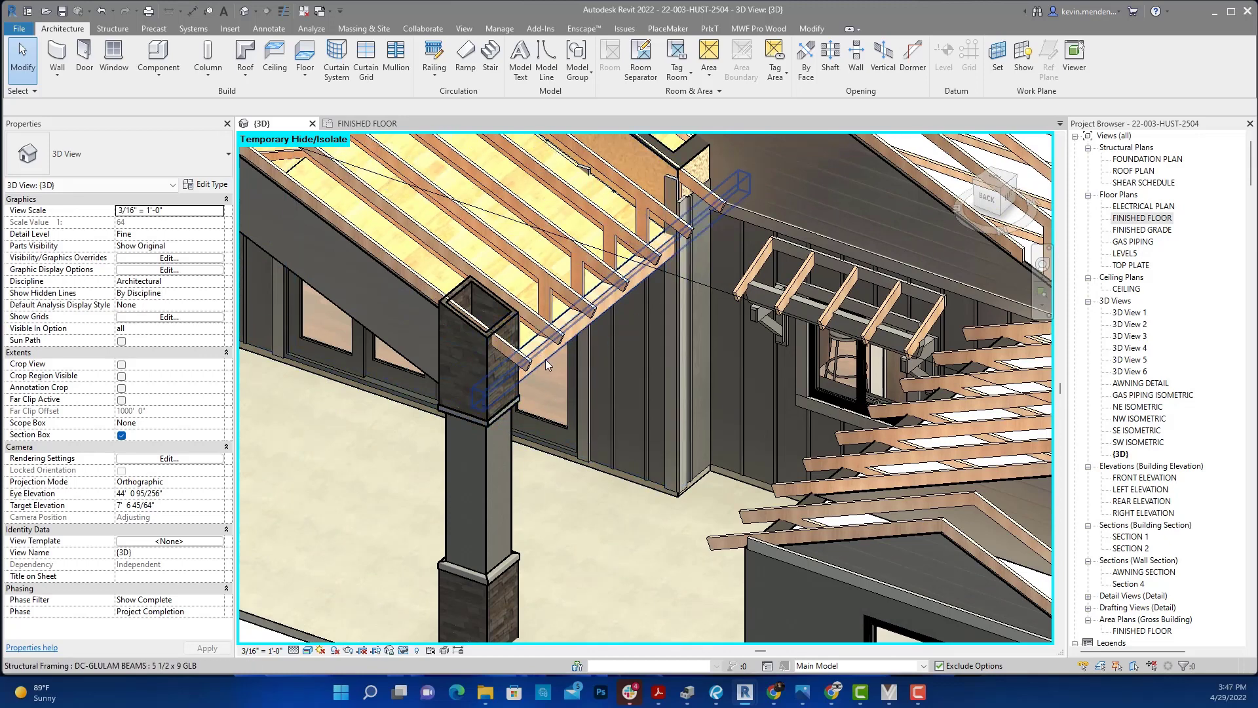
- In the FINISHED FLOOR plan, measure from the covered patio's post to the family room's exterior wall with an aligned dimension
left_click(370, 123)
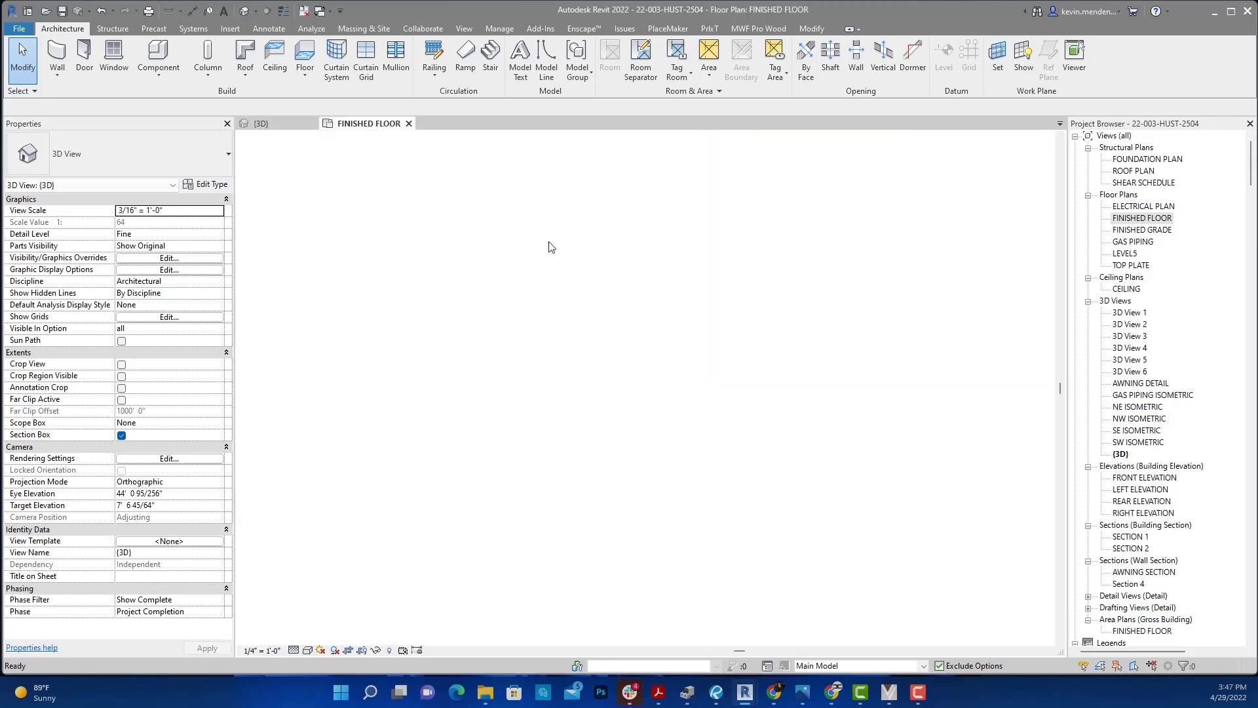
scroll(709, 295, "down", 3)
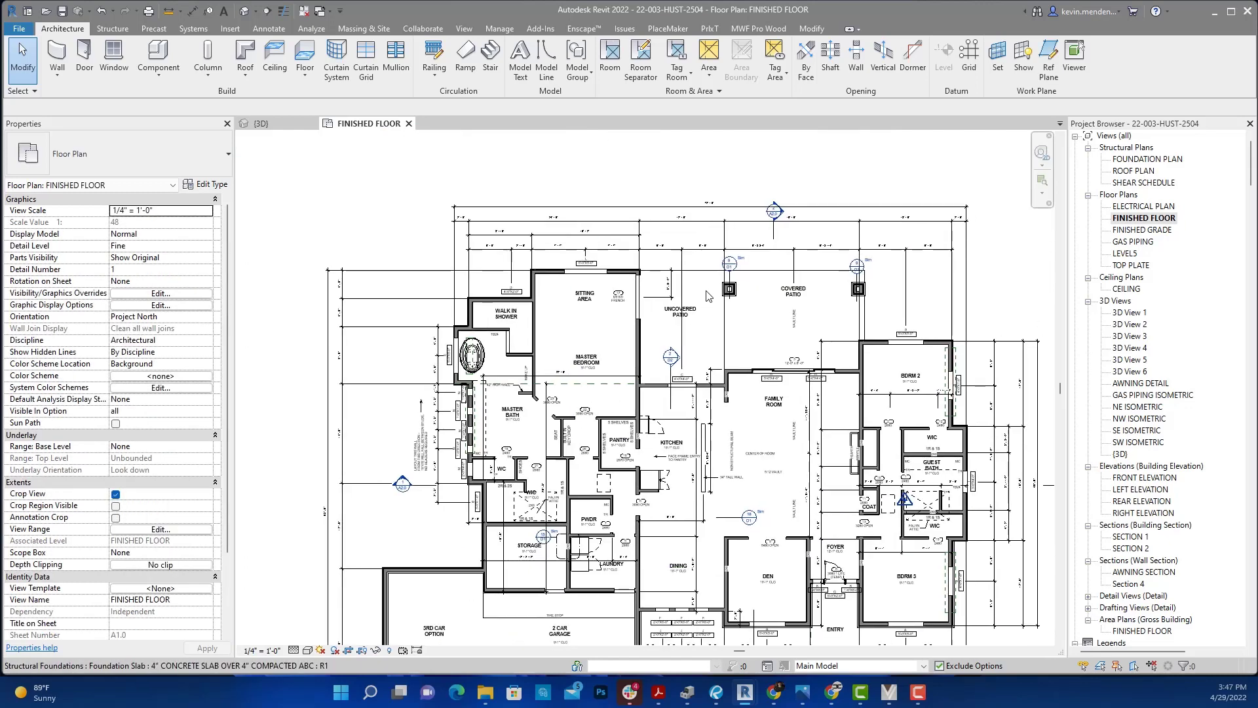
scroll(709, 295, "up", 6)
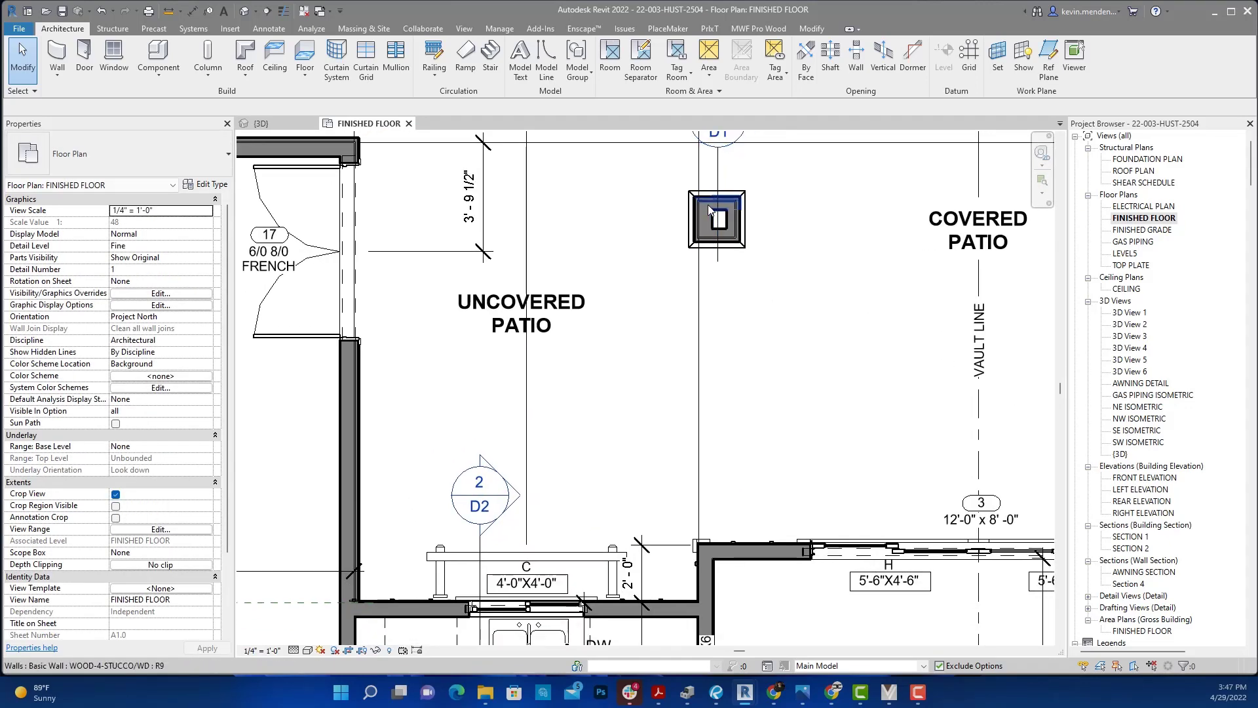
scroll(709, 209, "up", 2)
key("d")
key("i")
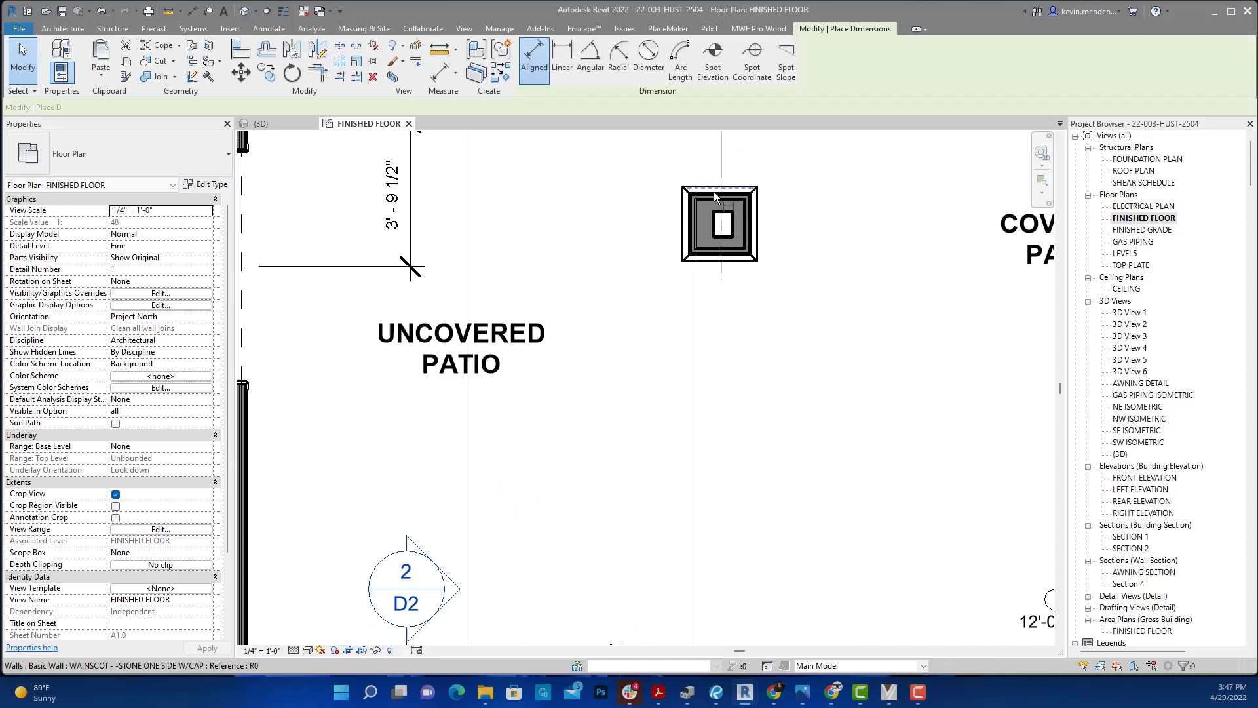
scroll(706, 200, "up", 5)
left_click(707, 199)
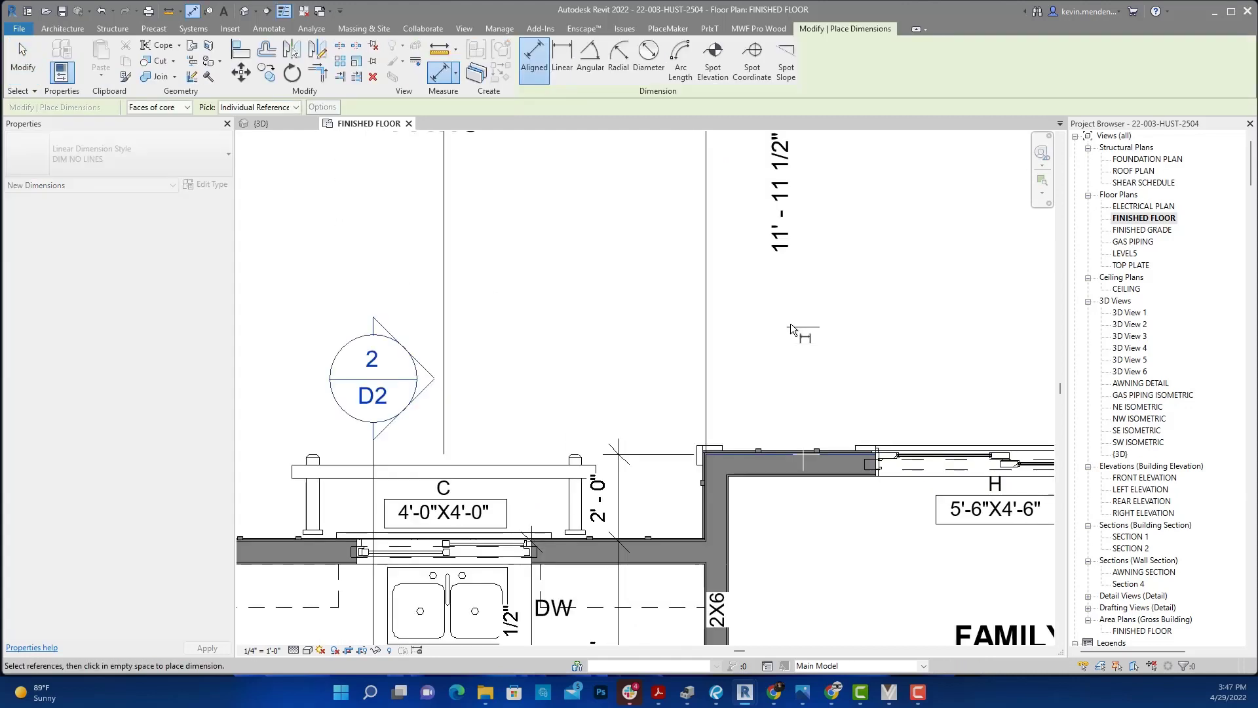
scroll(792, 327, "down", 2)
middle_click_drag(797, 330, 735, 444)
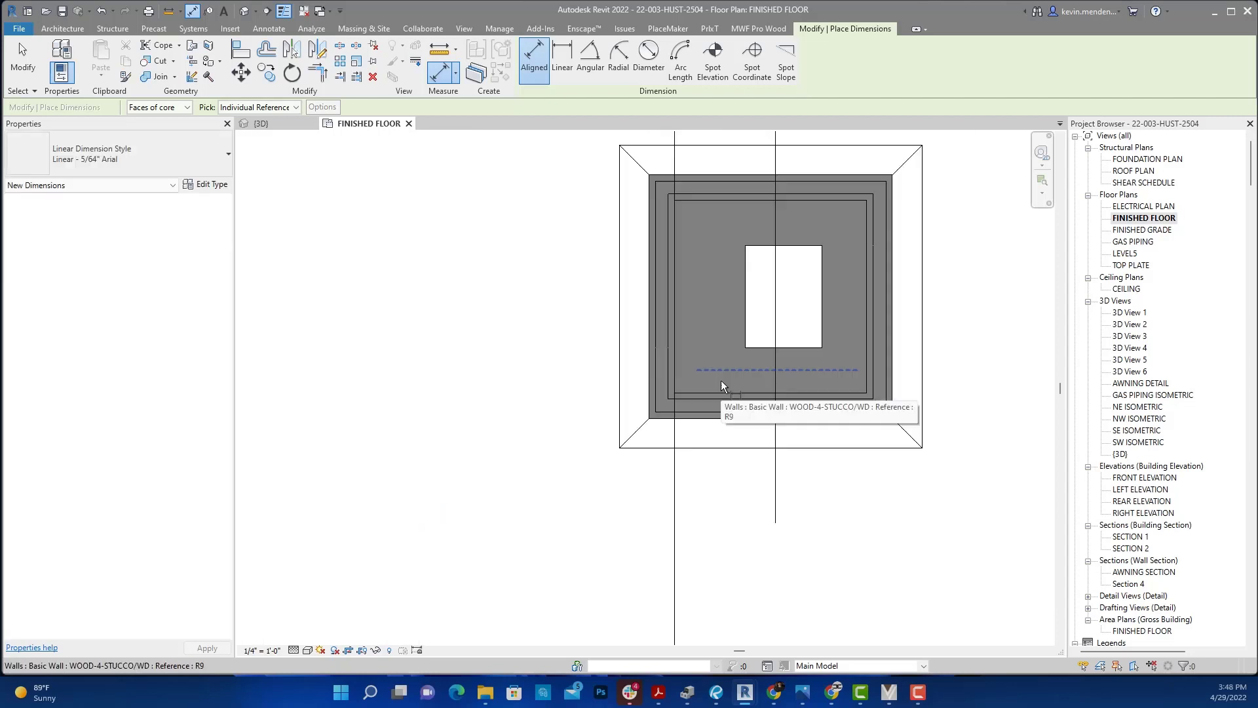
- Measure the overall distance across the two covered patio posts with an aligned dimension, without placing it
scroll(721, 383, "down", 5)
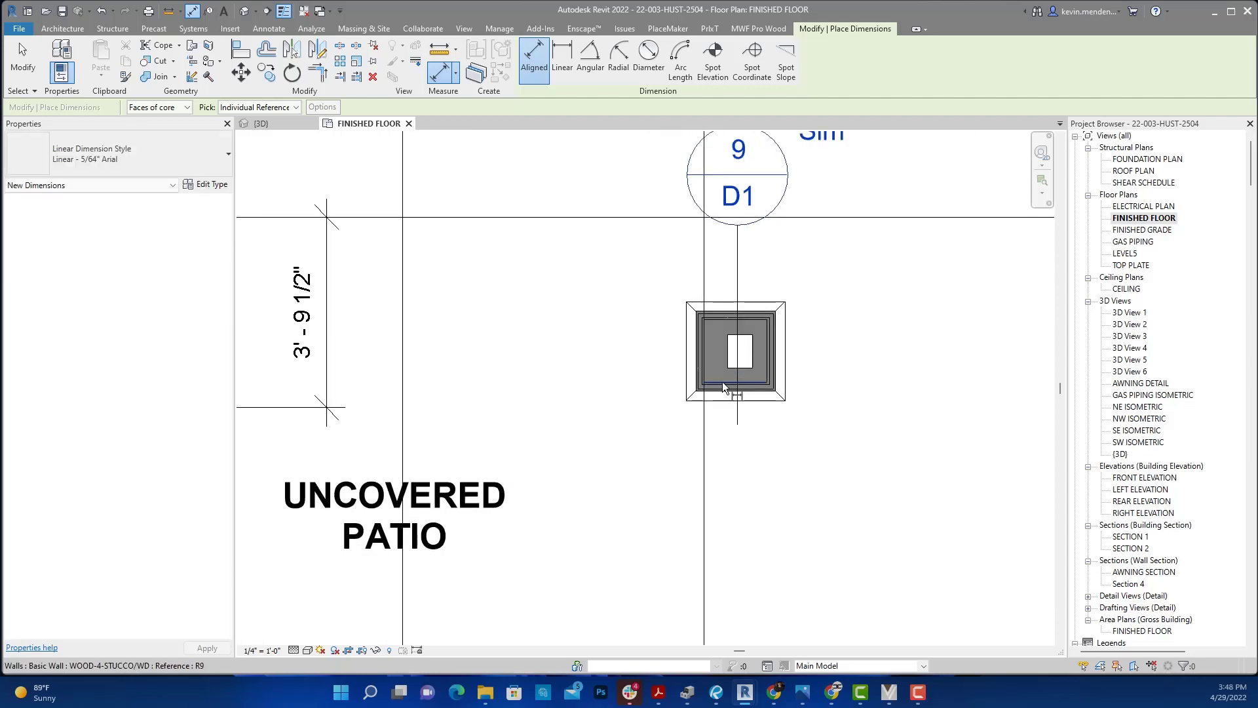
middle_click_drag(722, 391, 577, 338)
scroll(582, 367, "up", 2)
scroll(532, 333, "up", 3)
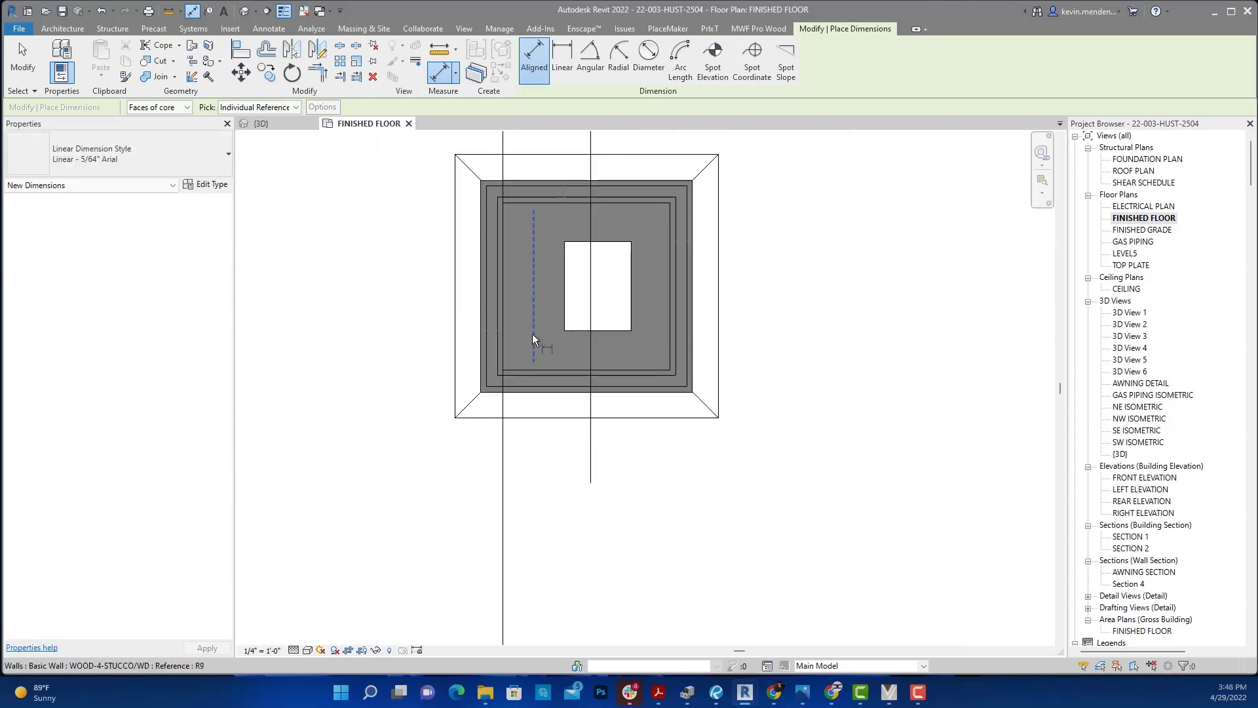
scroll(744, 323, "down", 5)
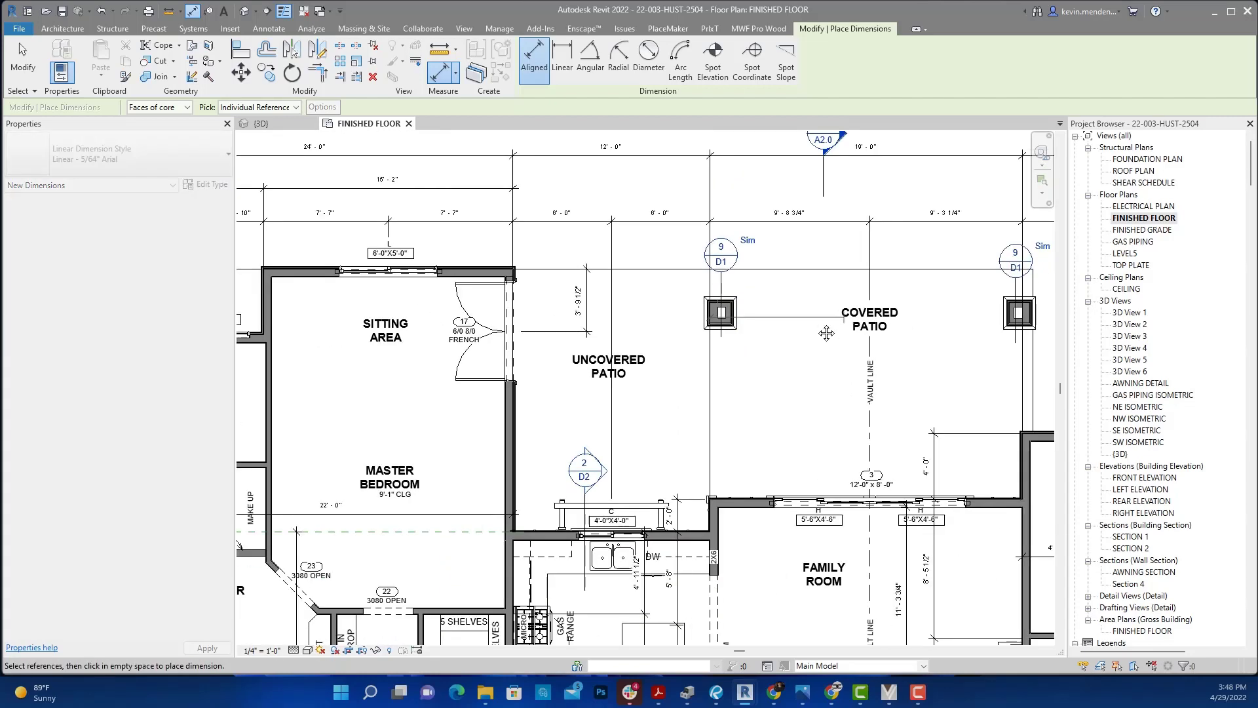
middle_click_drag(823, 332, 831, 379)
scroll(893, 360, "up", 6)
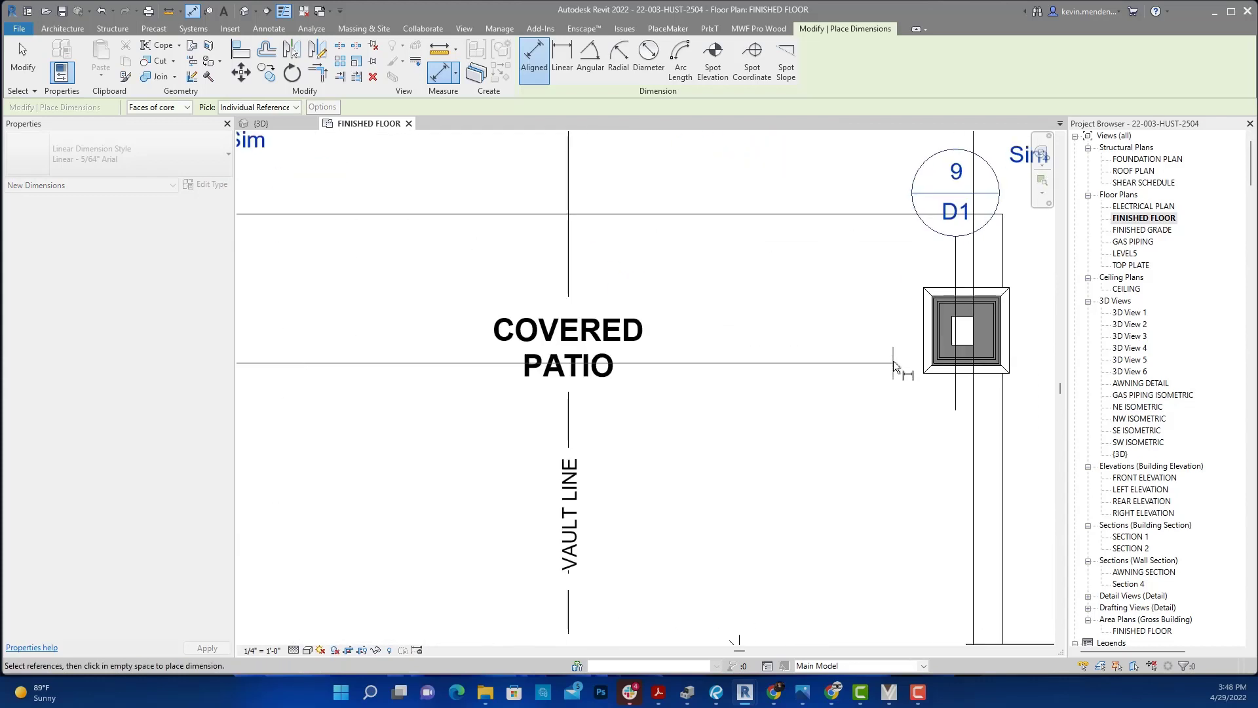
left_click(999, 333)
scroll(931, 334, "down", 4)
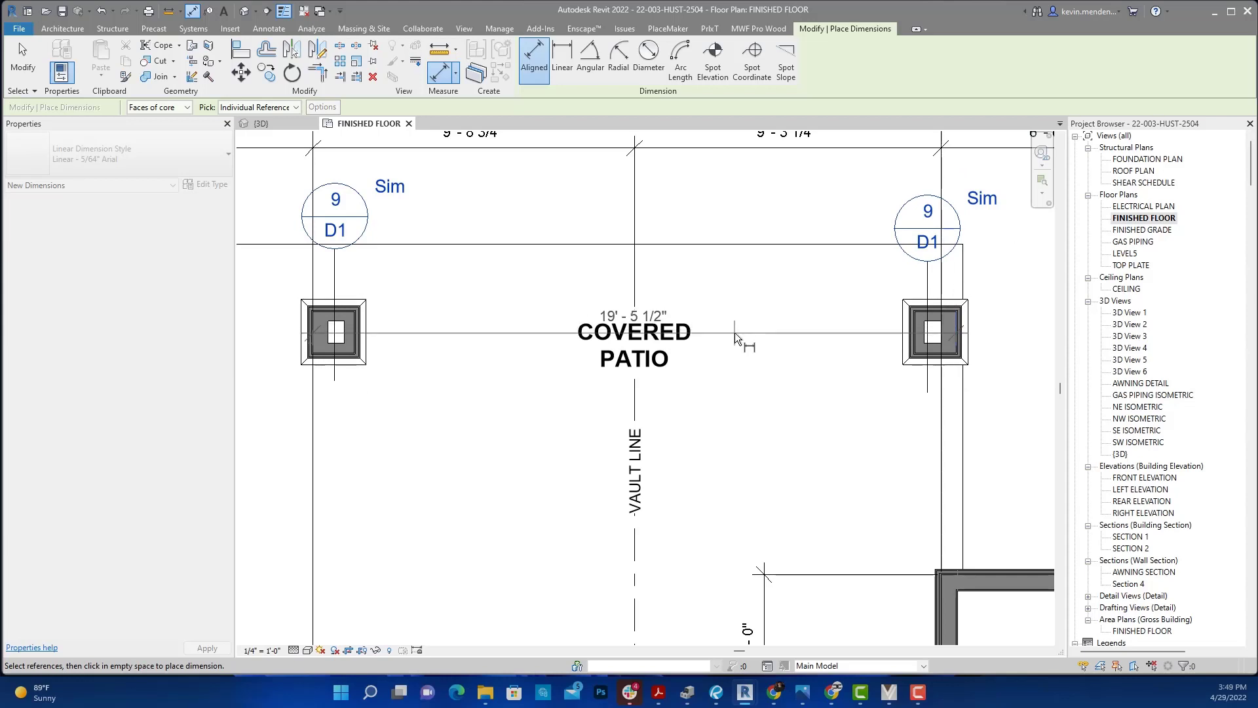
key("Escape")
- Return to the 3D view and examine the roof framing over the covered patio
scroll(664, 321, "down", 5)
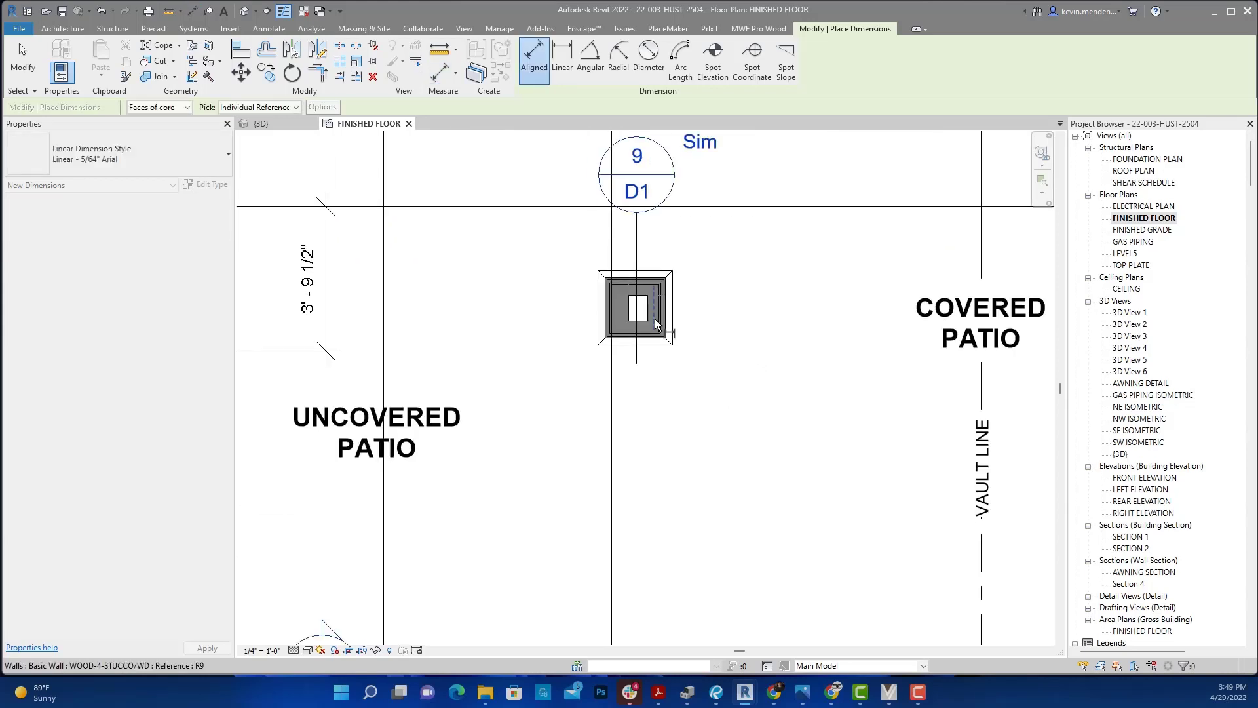
scroll(675, 397, "down", 2)
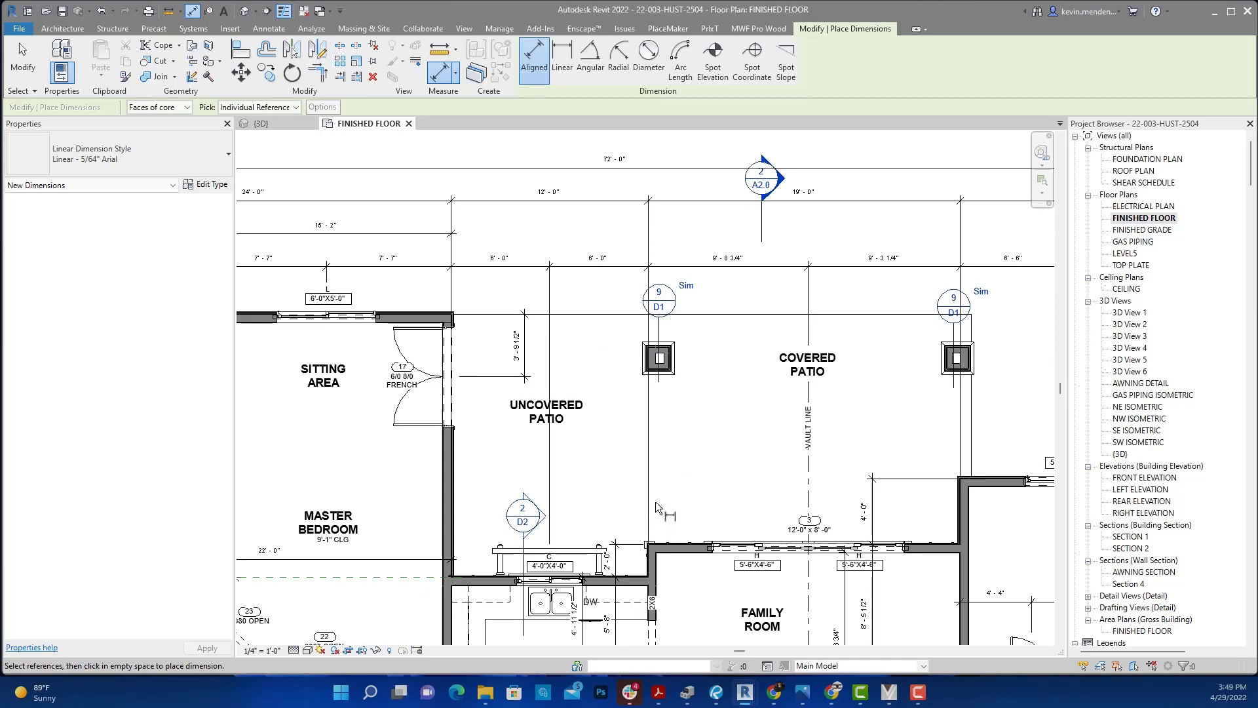
left_click(285, 119)
scroll(583, 325, "down", 3)
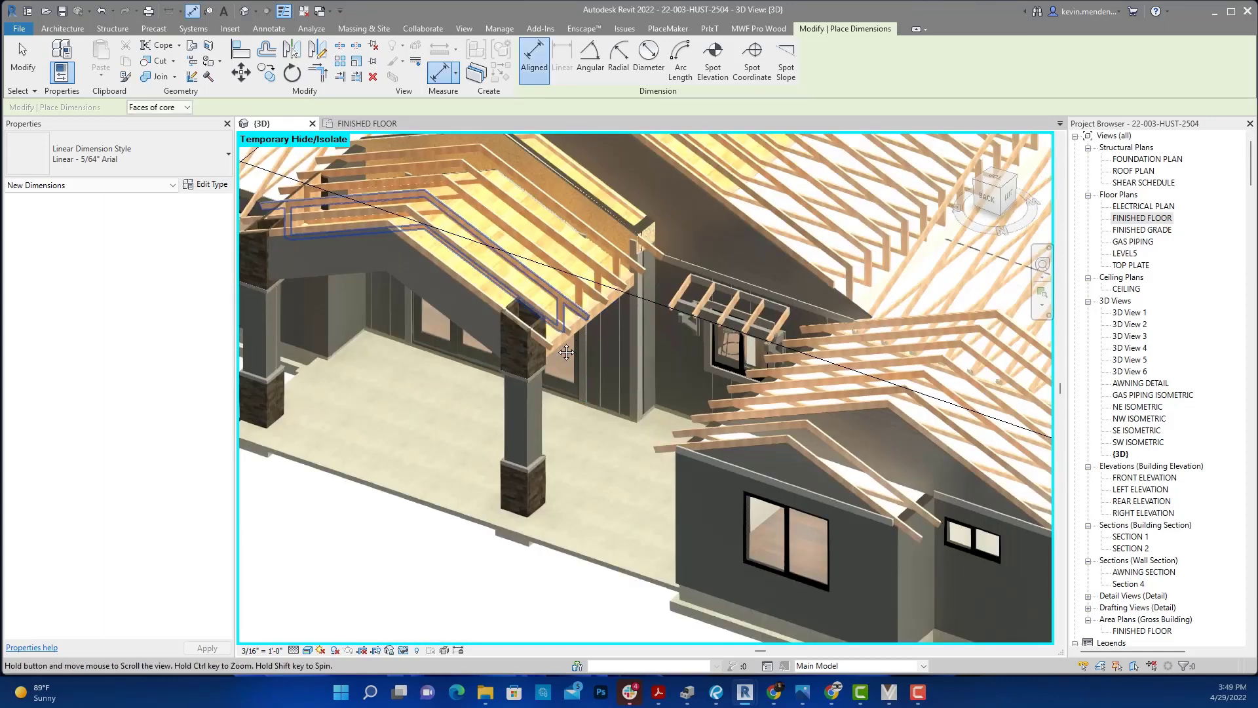
- Examine the glulam beam running from the covered patio's corner post to the house wall in the 3D view
middle_click_drag(584, 326, 551, 381)
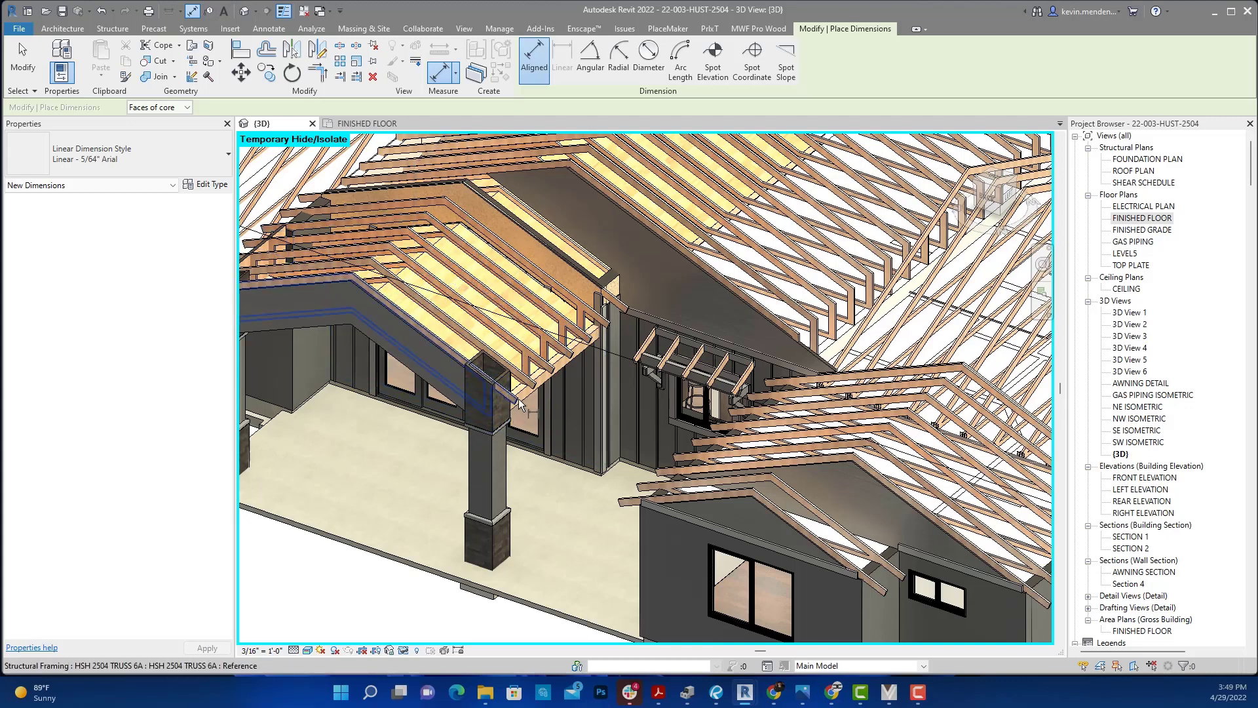
scroll(519, 403, "up", 2)
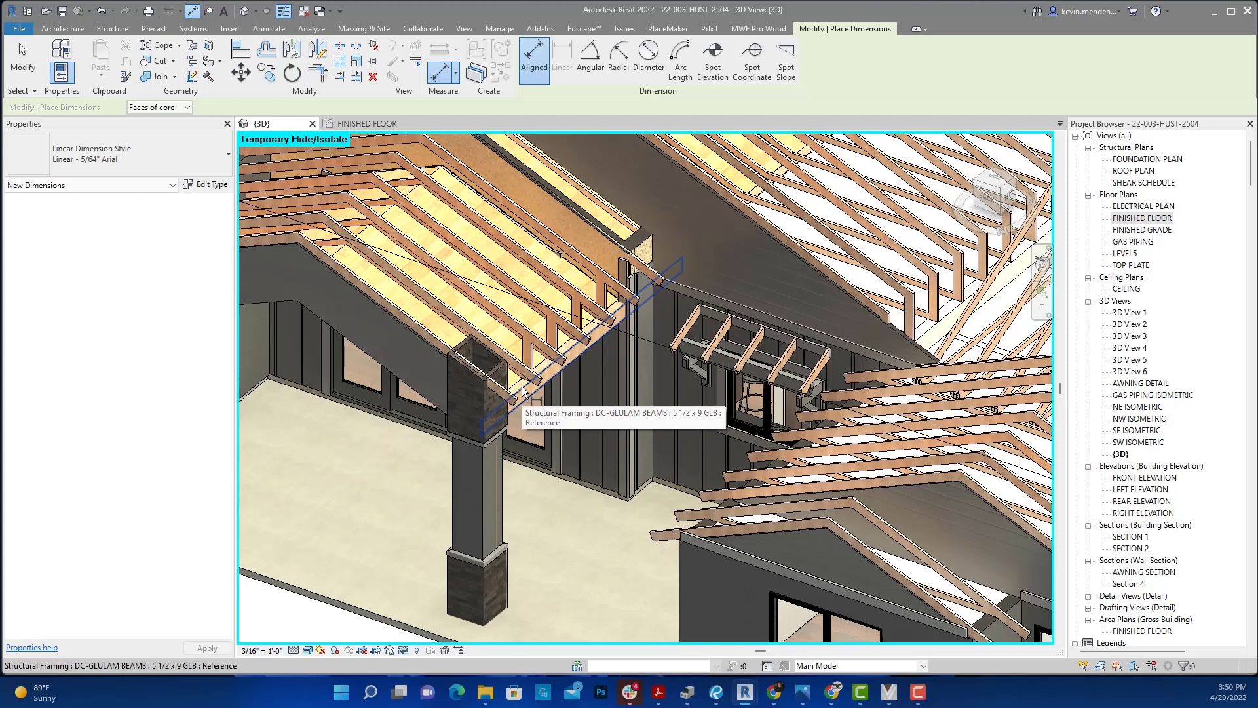
scroll(524, 391, "down", 3)
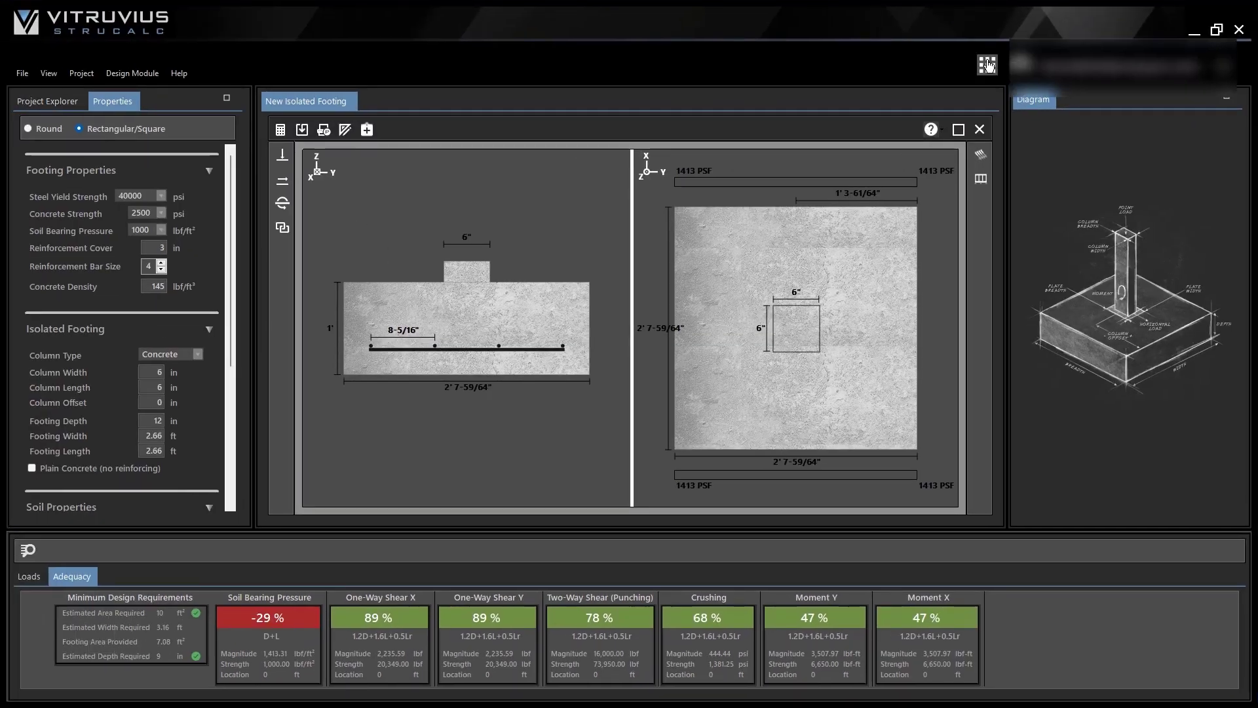
- Switch to StruCalc and create a roof beam module named New Roof Beam
left_click(979, 69)
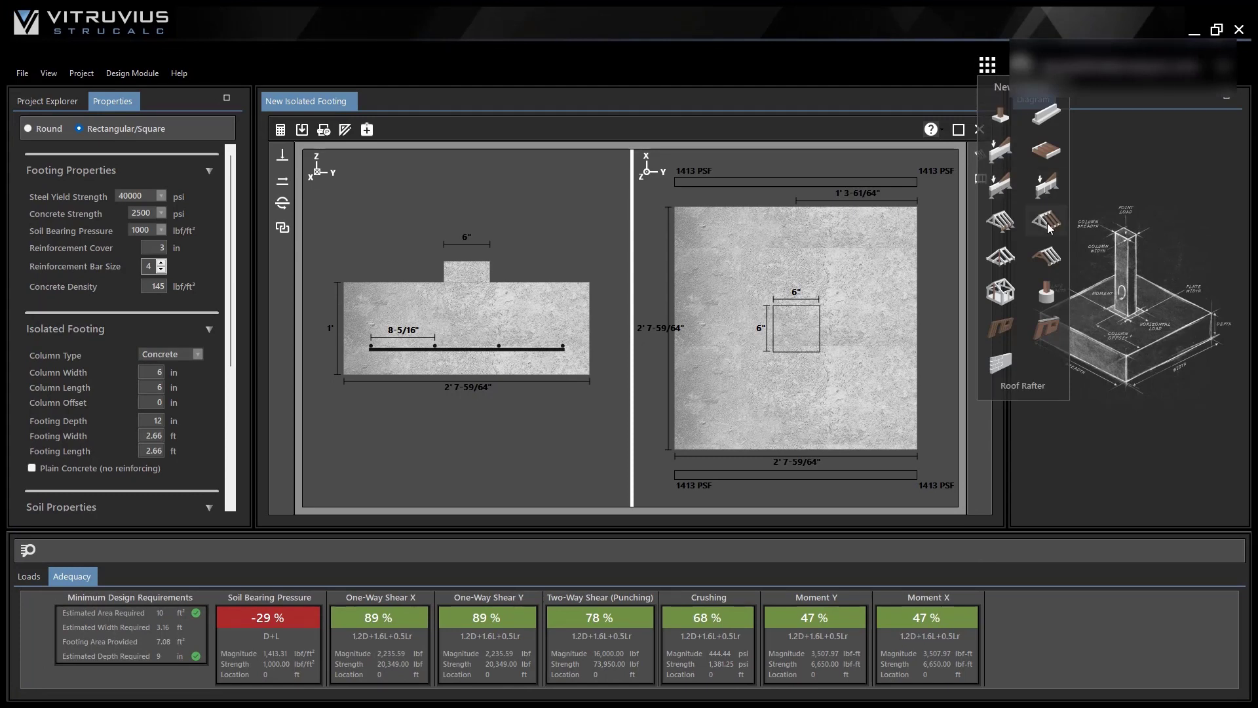
left_click(999, 223)
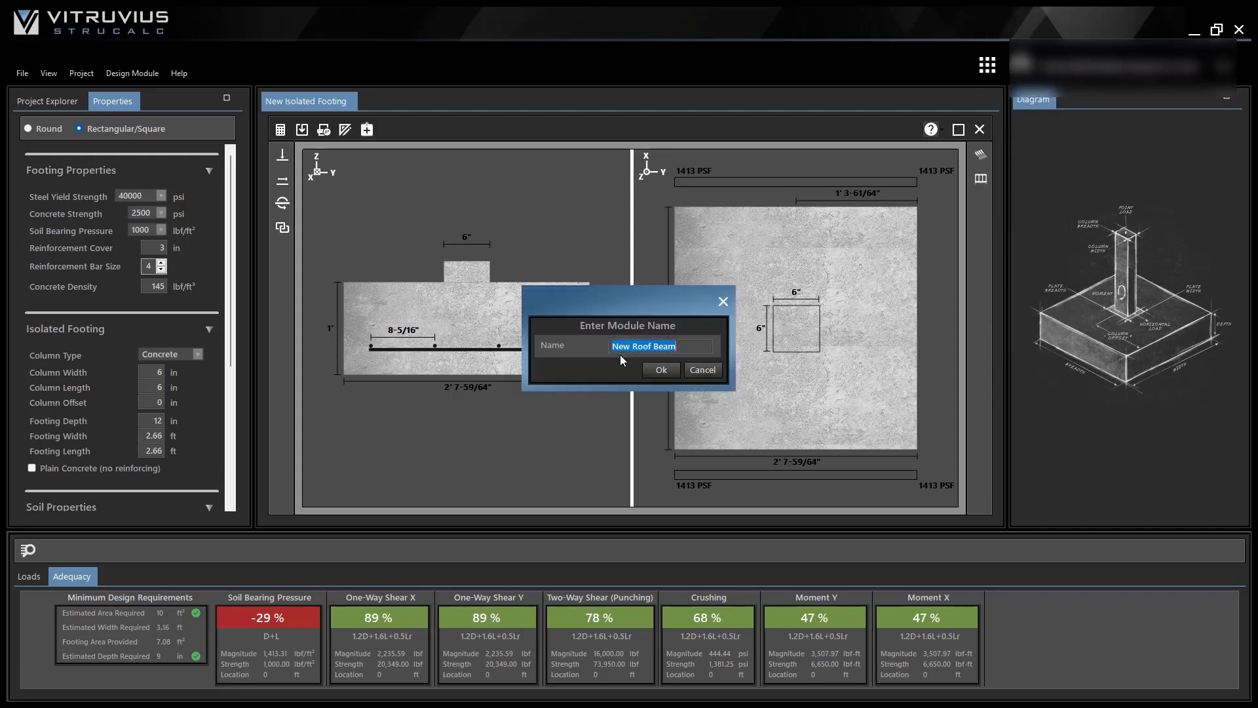
left_click(663, 369)
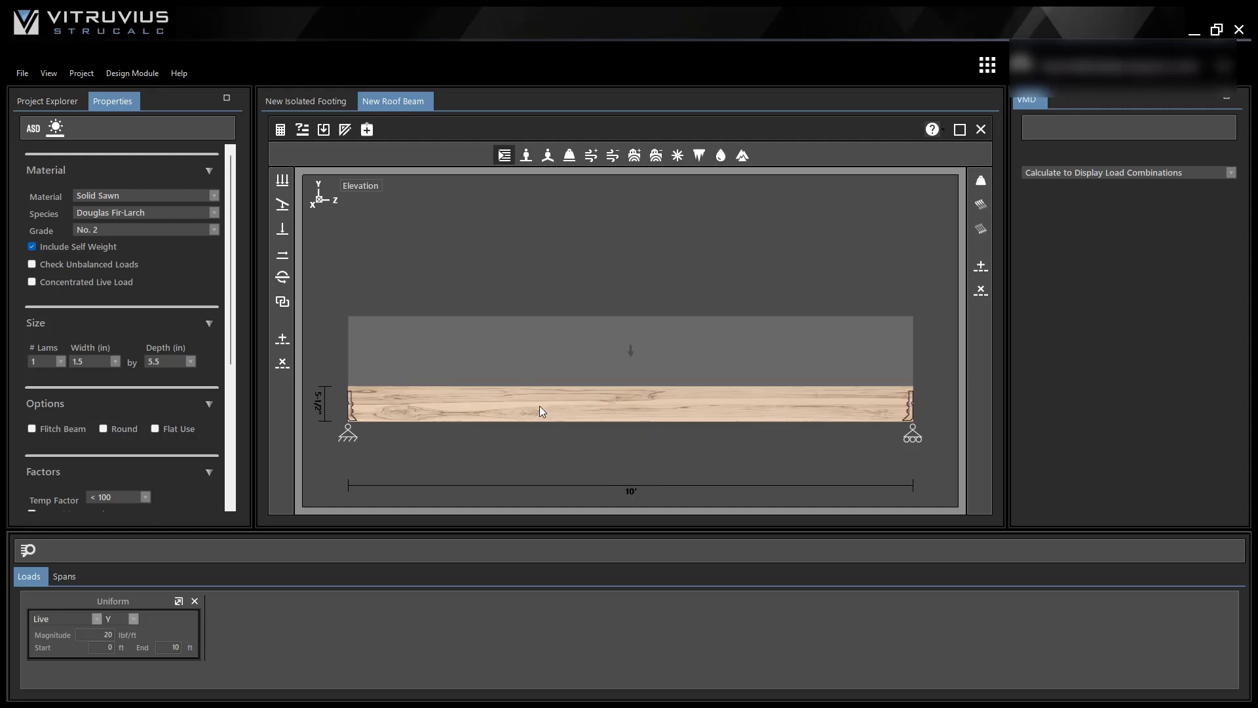
- Set the roof beam's span length and bottom unbraced length to 12 ft
left_click(65, 576)
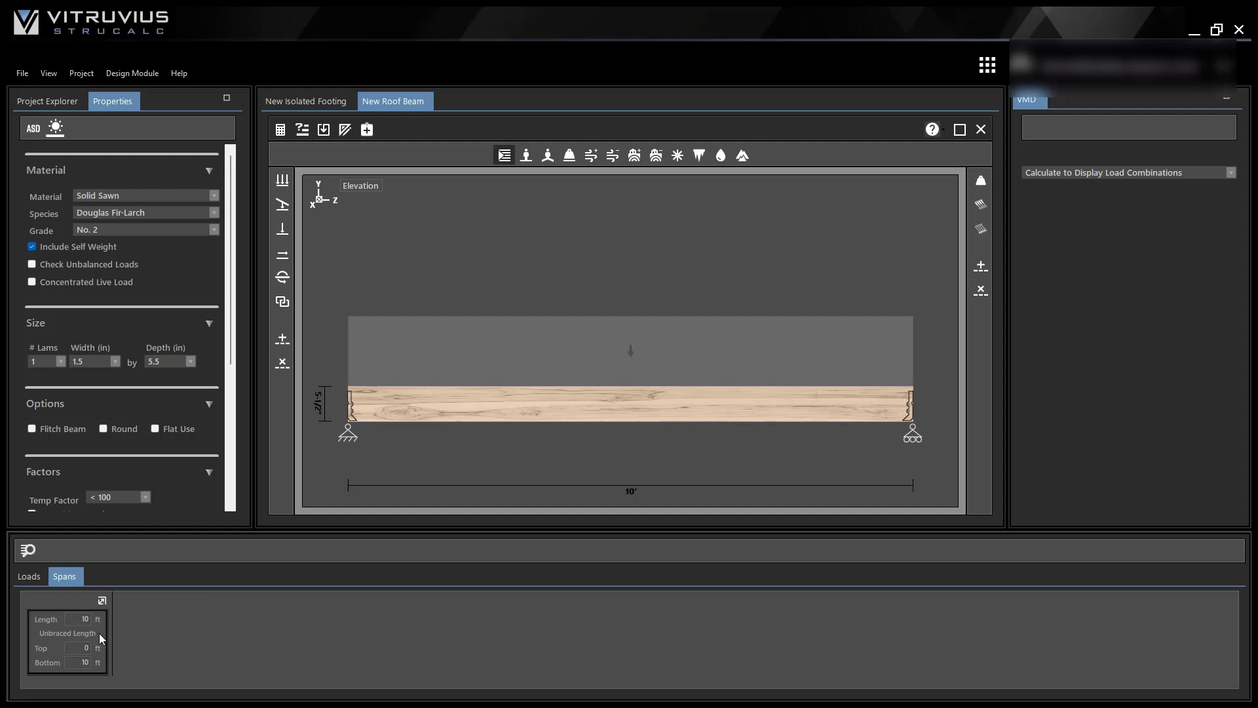
double_click(85, 662)
type("10")
key("Tab")
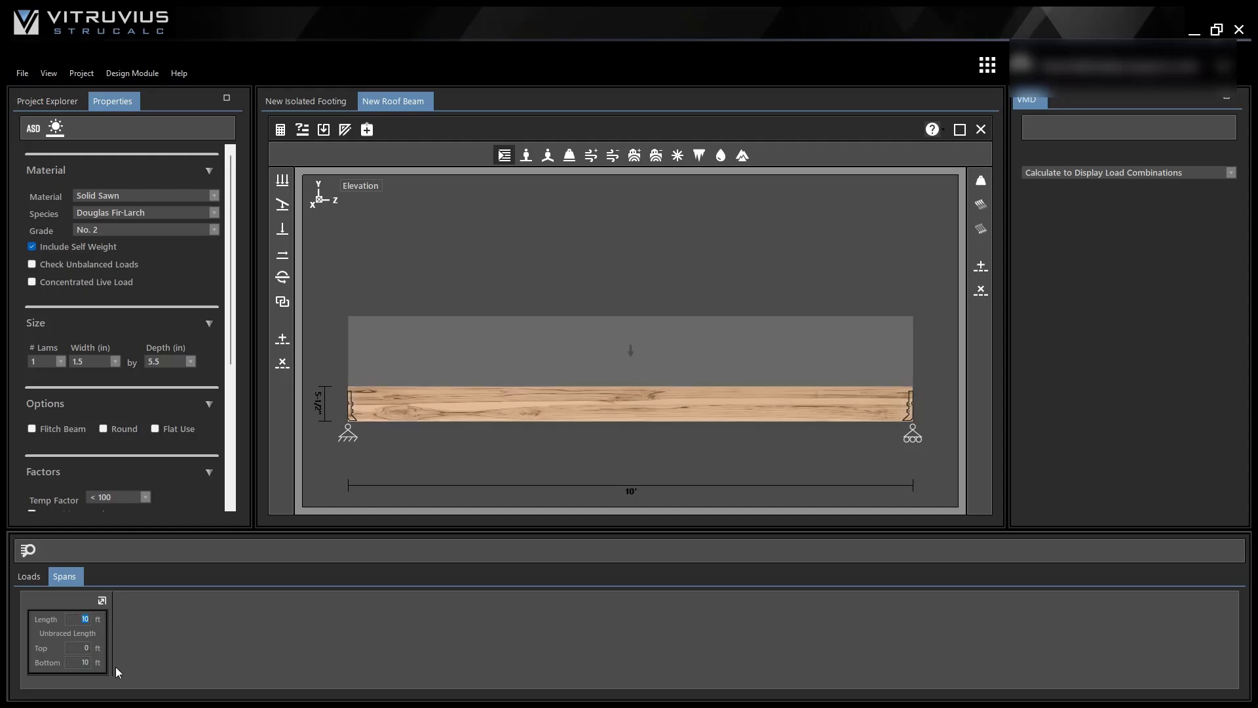
type("1")
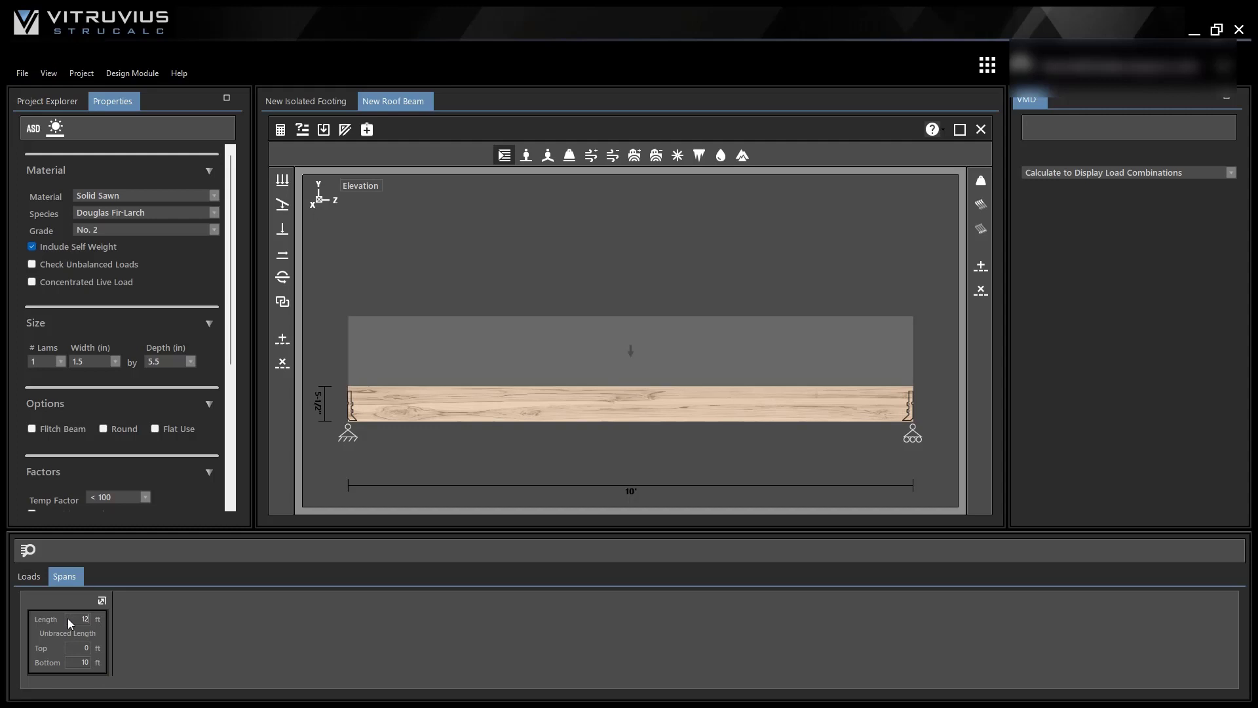
left_click(84, 670)
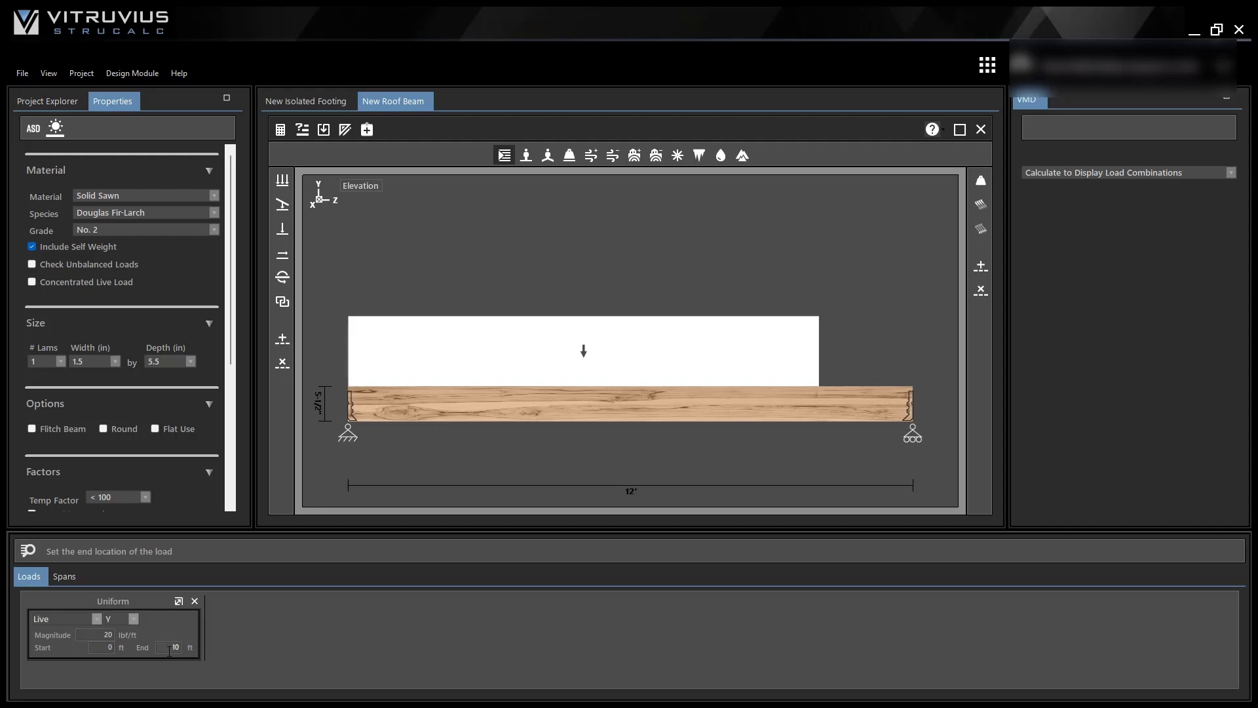
- Extend the uniform live load to end at 12 ft along the roof beam
left_click(63, 577)
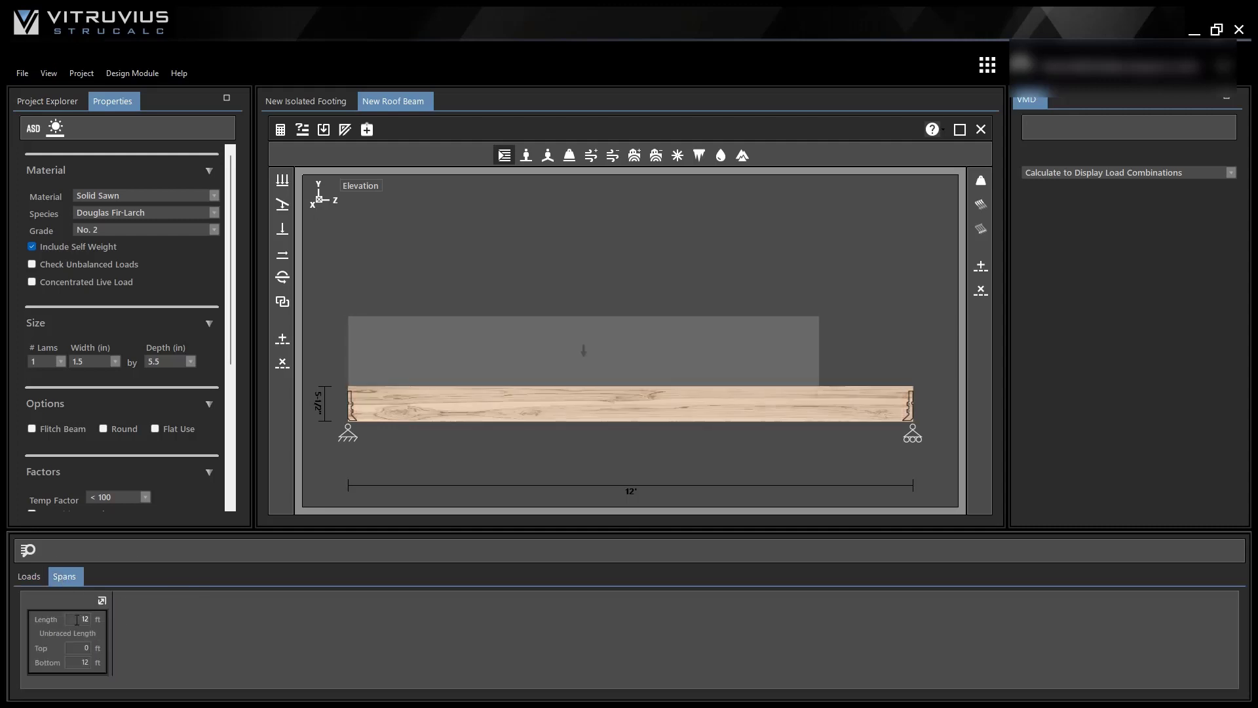
left_click(26, 577)
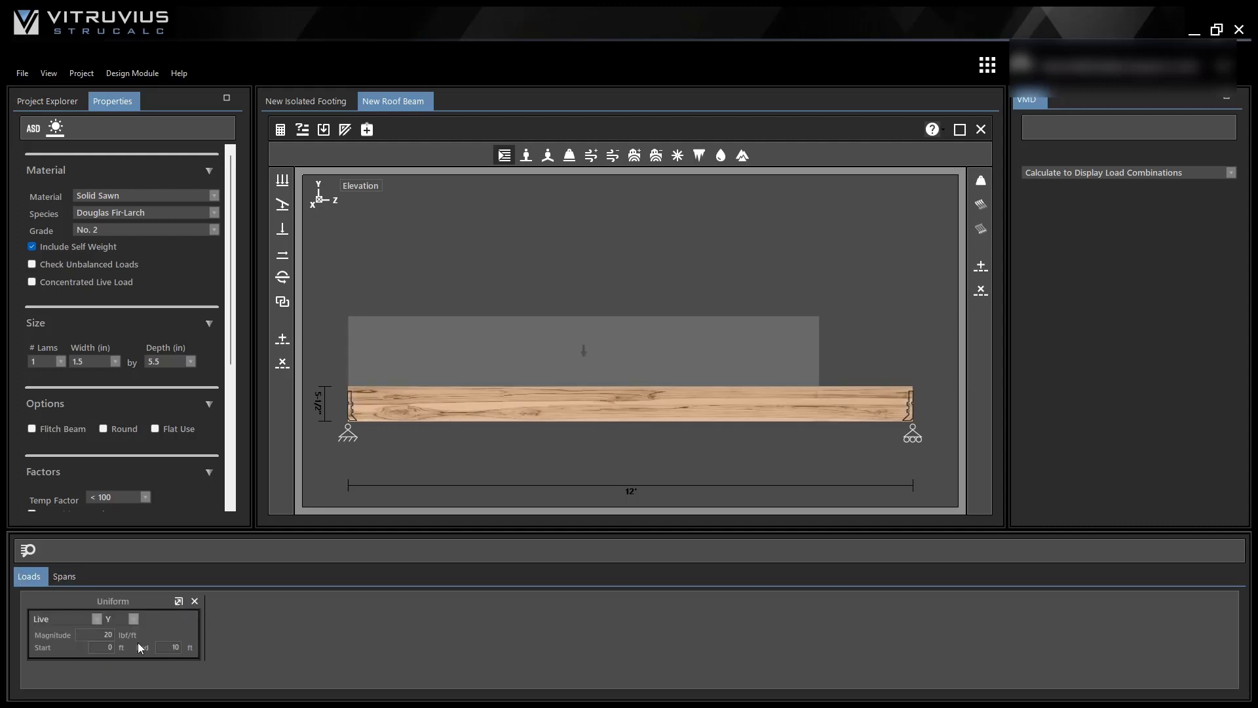
left_click(183, 649)
type("12")
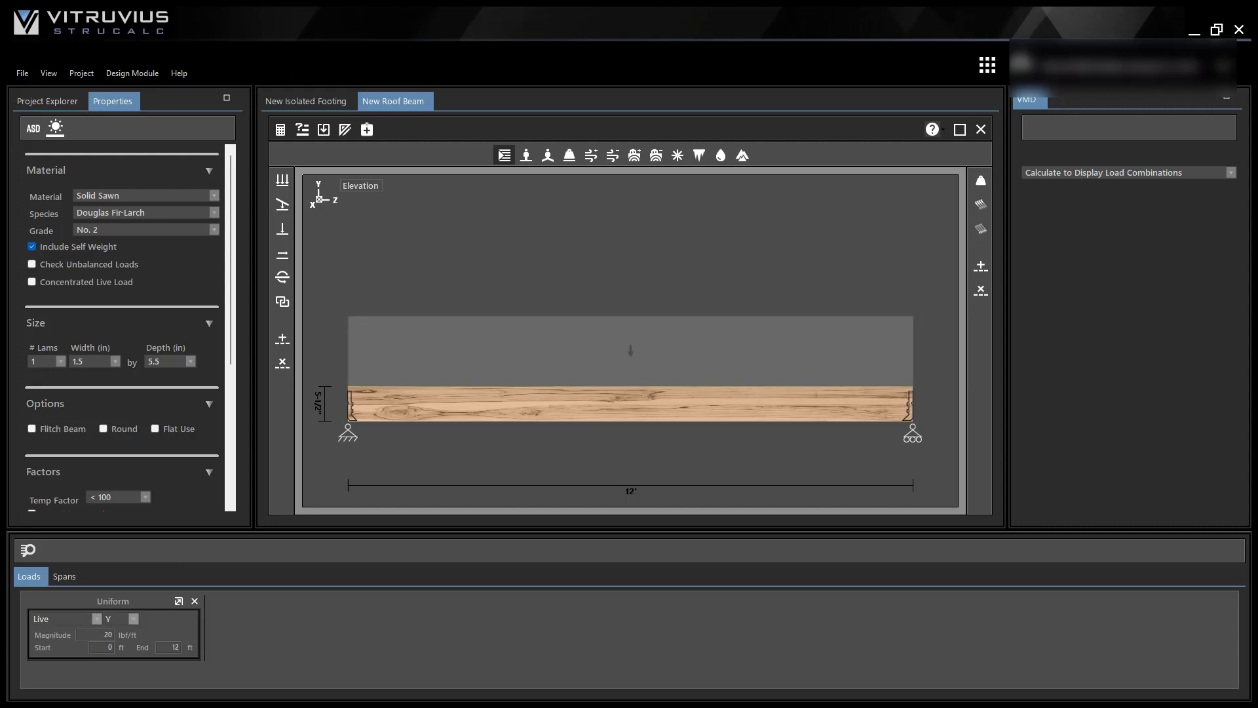
- Check the design loads on Revit's COVER 2018 IRC sheet, return to StruCalc and set the live load's magnitude to 300 lbf/ft
left_click(1193, 34)
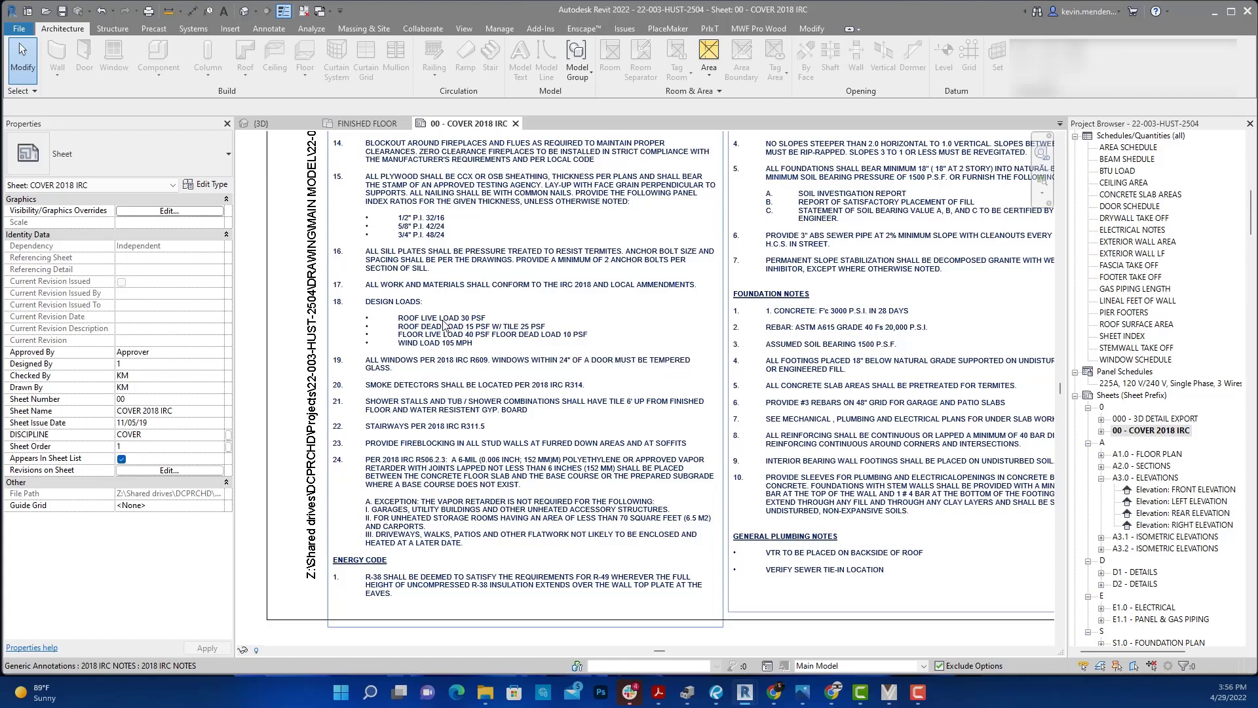
left_click(1214, 15)
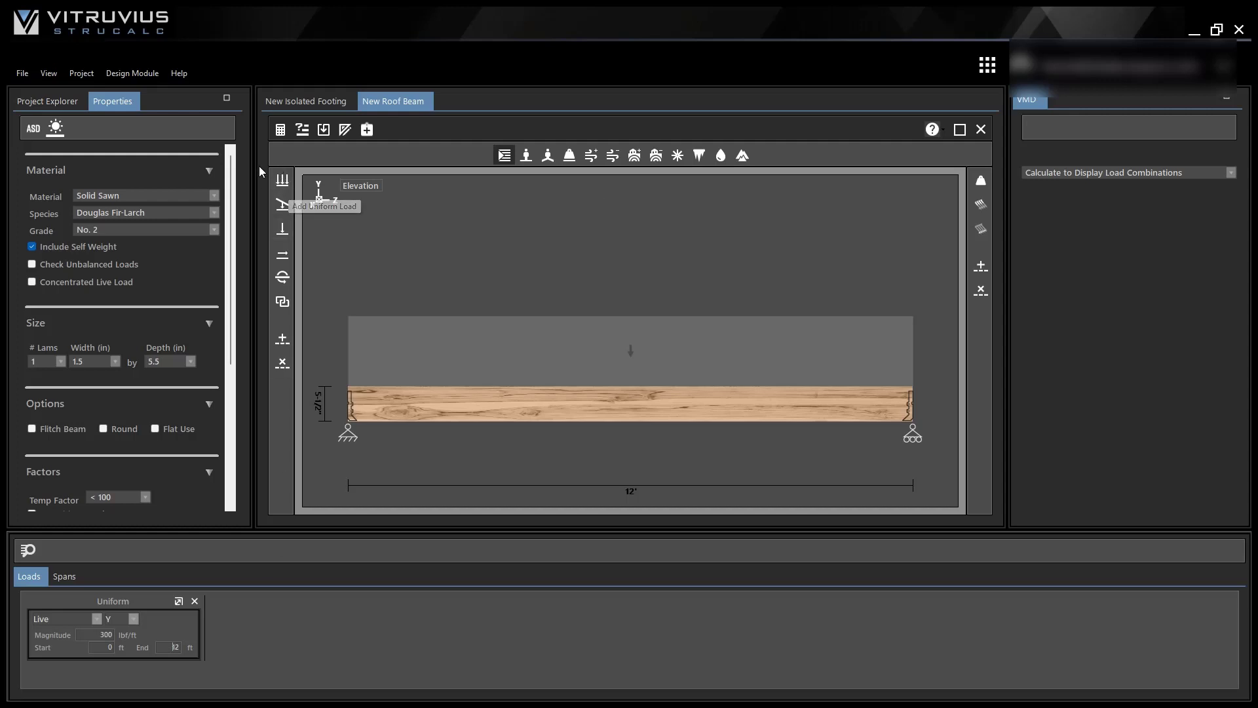
- Add a uniform dead load of 250 lbf/ft in the Y axis, from 0 to 12 ft along the beam
left_click(282, 183)
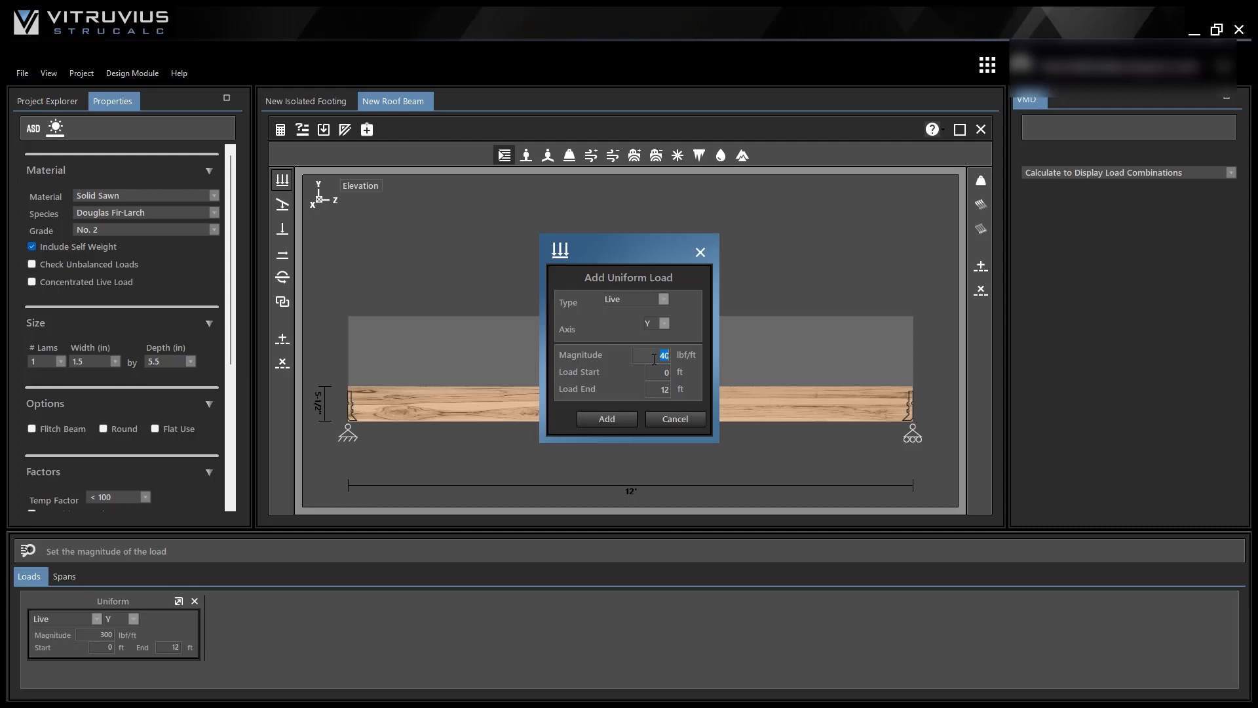
type("250")
key("Tab")
left_click(667, 300)
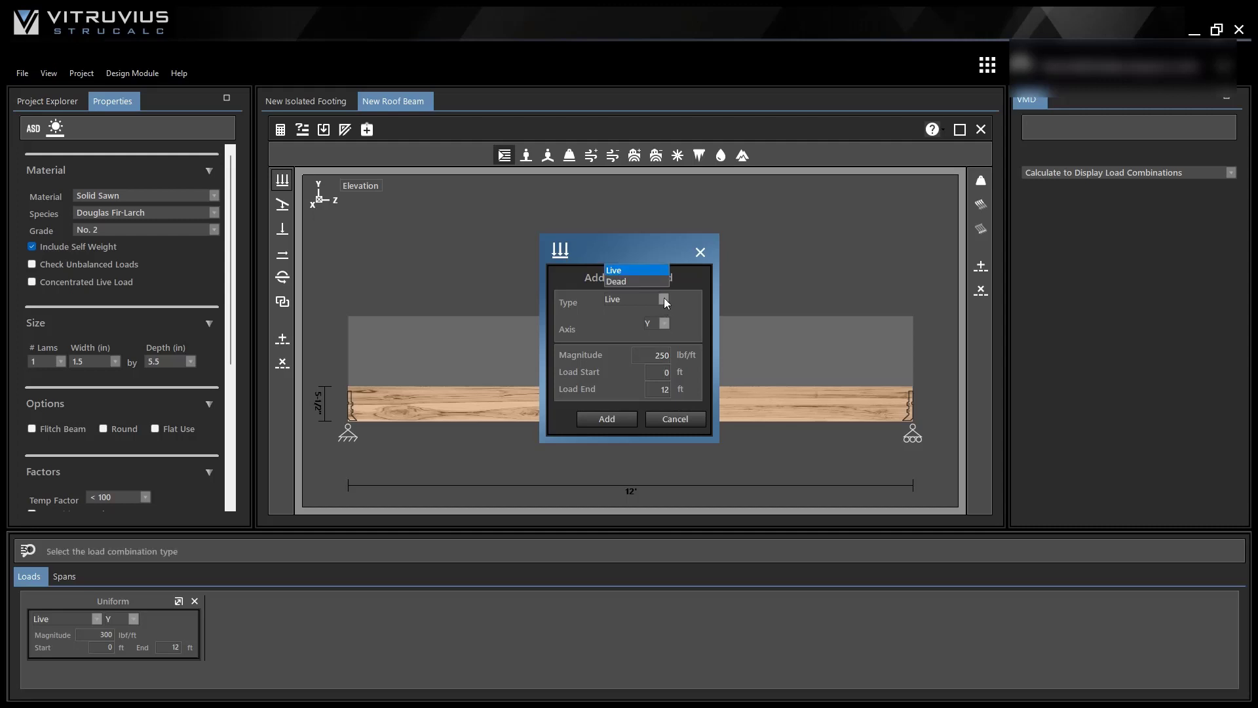
left_click(622, 283)
left_click(619, 418)
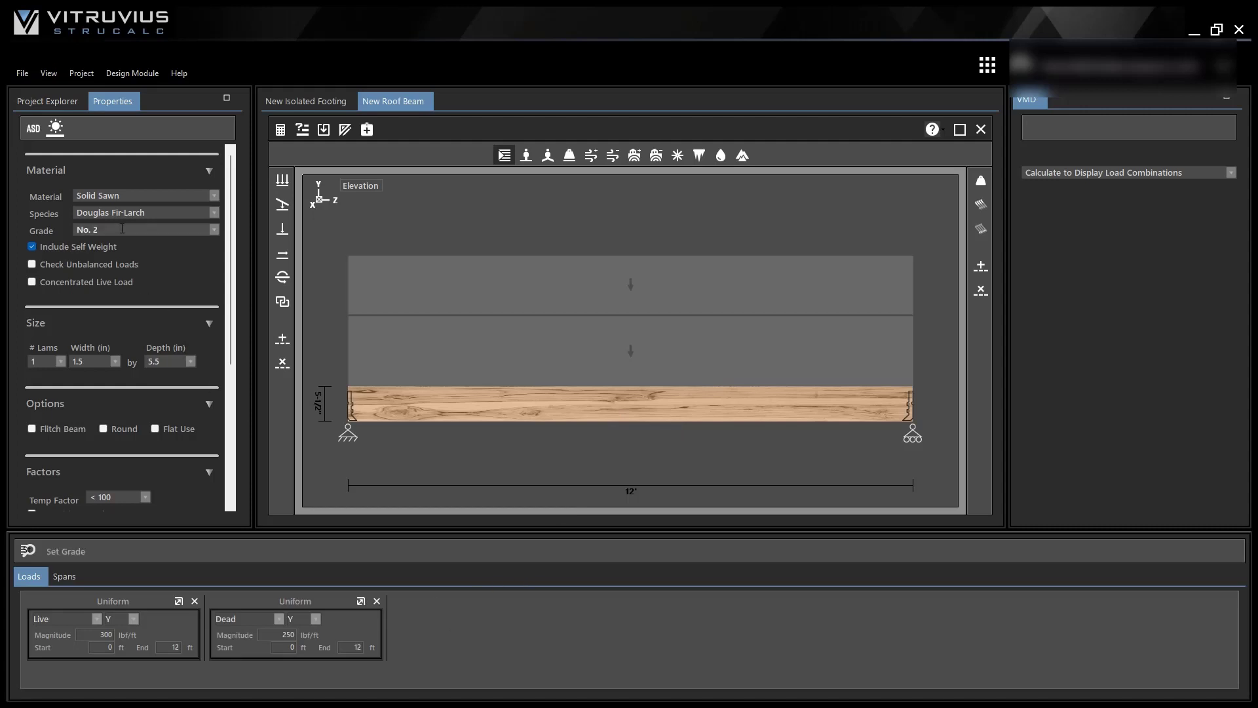
- Make the beam a glulam with species Stress Class Rated 24F-1.8E and grade 24F-V4 DF/DF
left_click(215, 194)
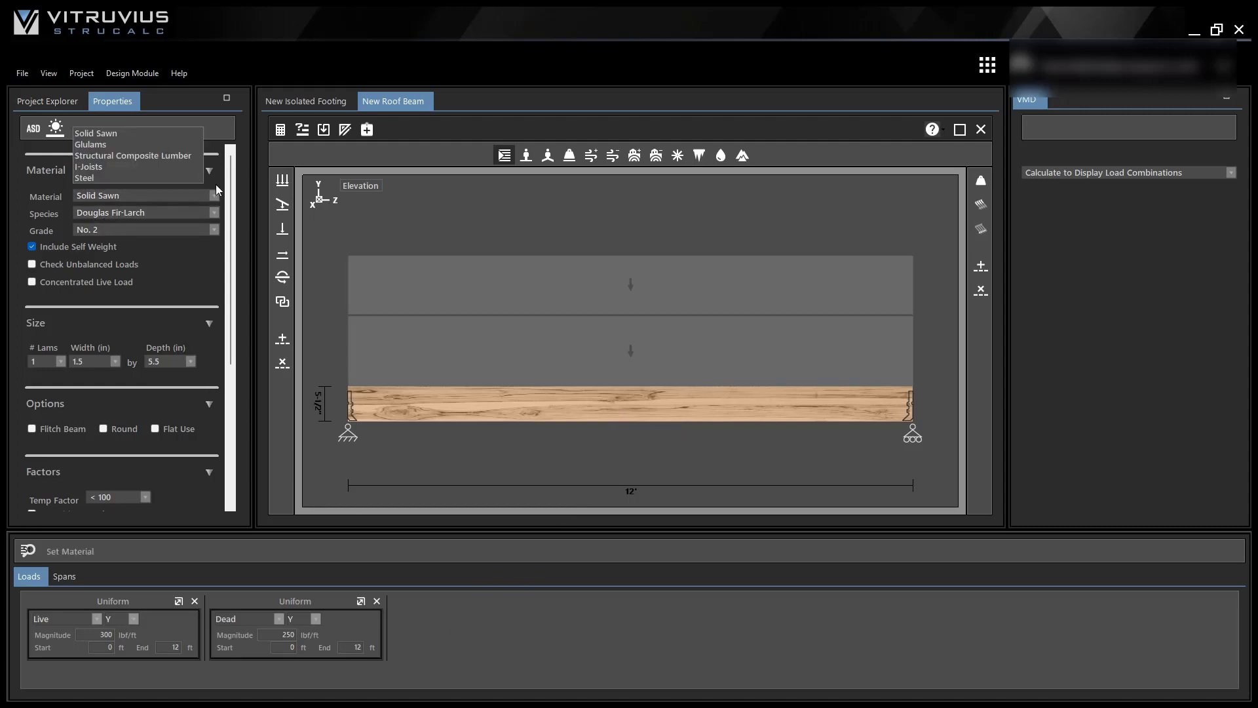
left_click(117, 146)
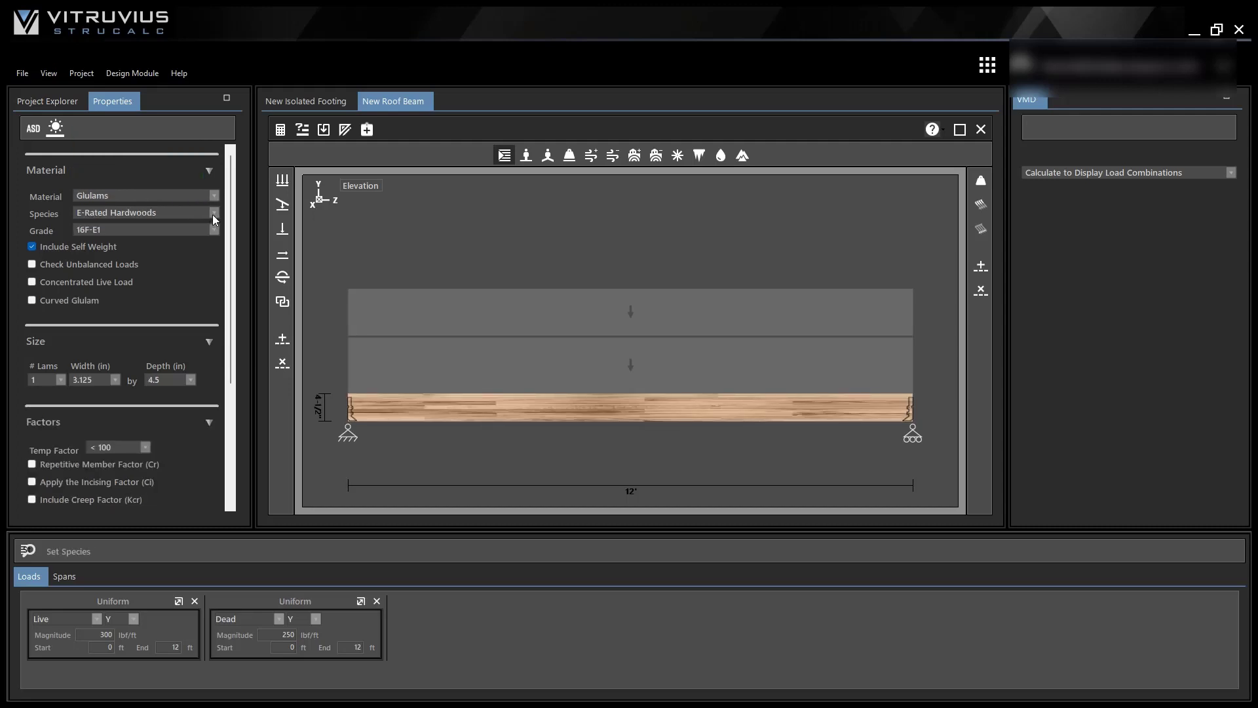
left_click(213, 212)
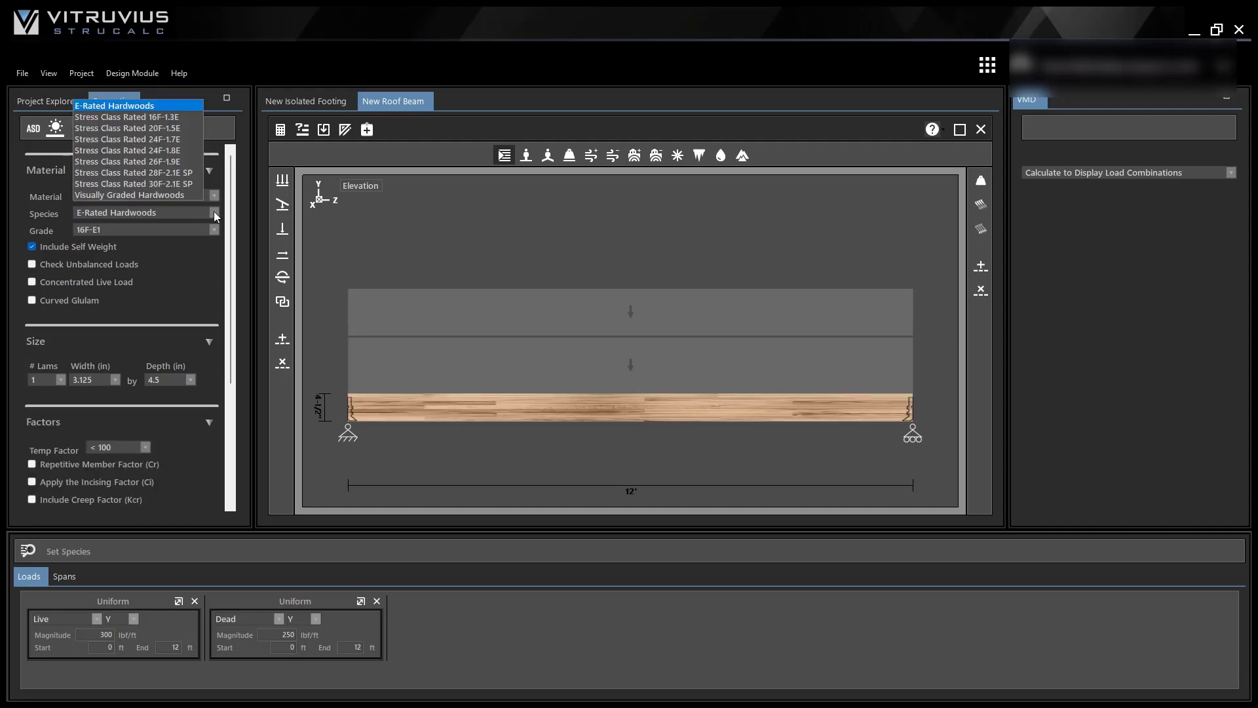
left_click(176, 156)
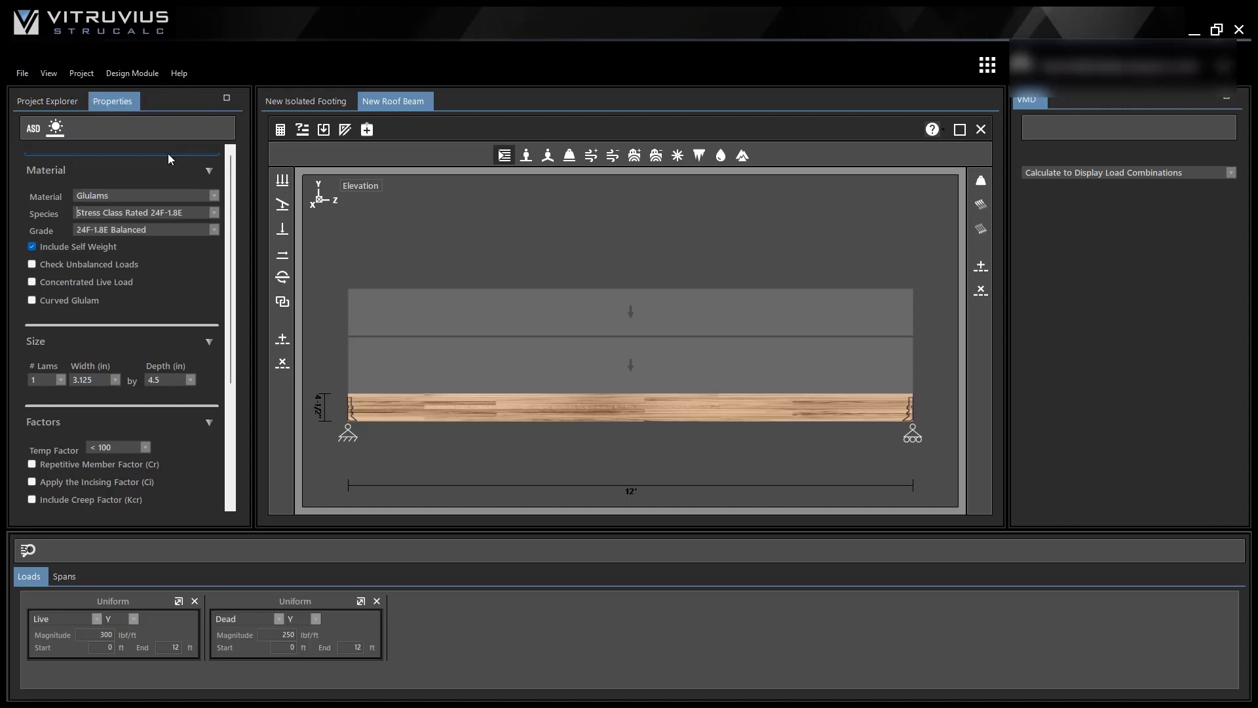
left_click(212, 230)
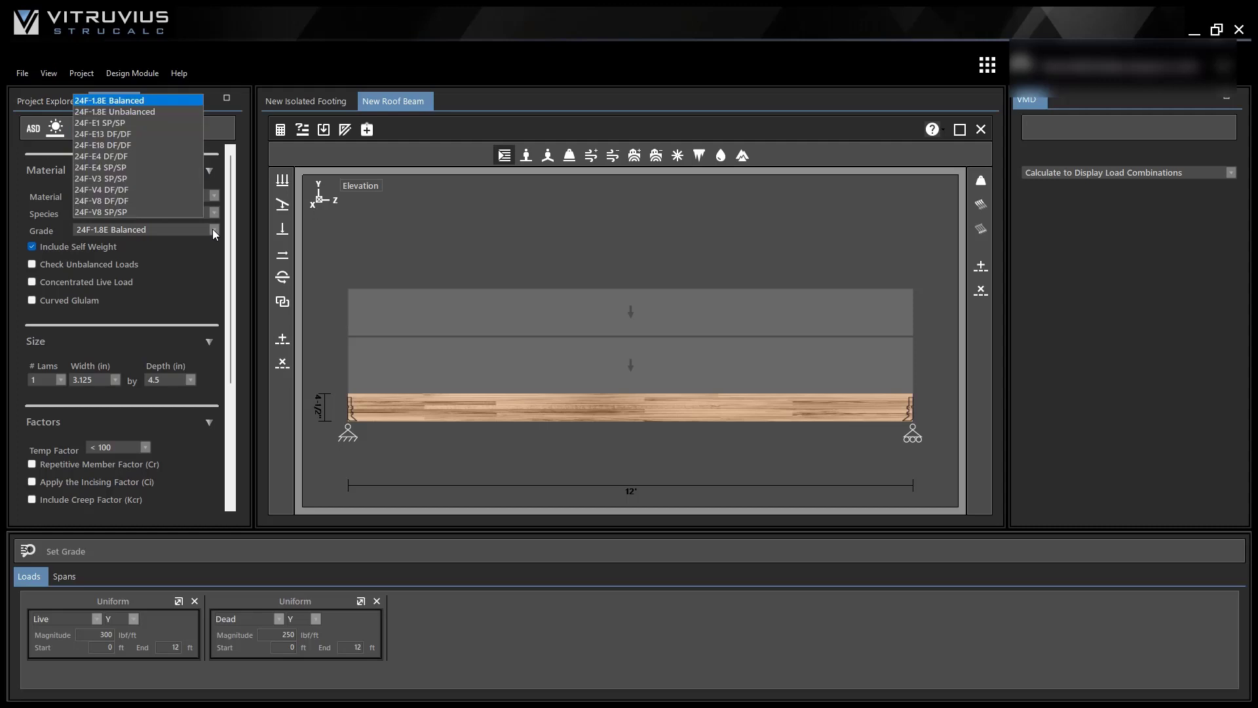
left_click(116, 190)
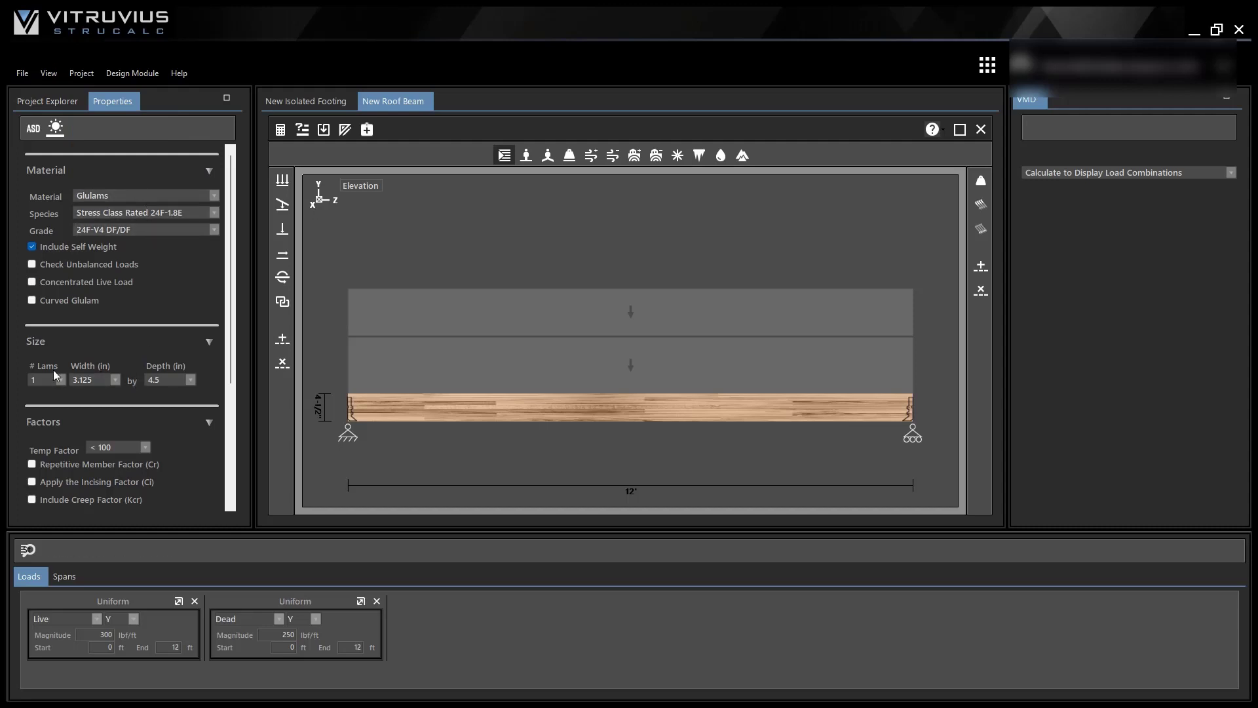
- Set the glulam's size to 5.5 in wide by 9 in deep and calculate the beam
left_click(115, 379)
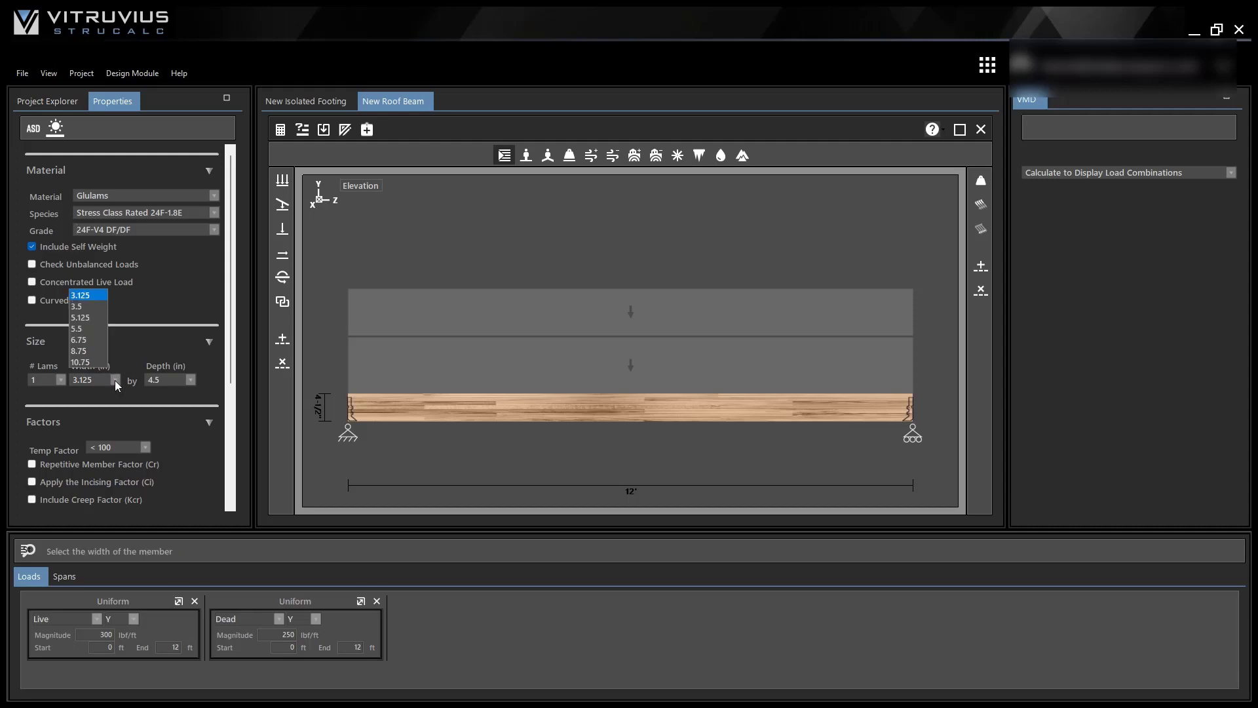
left_click(97, 328)
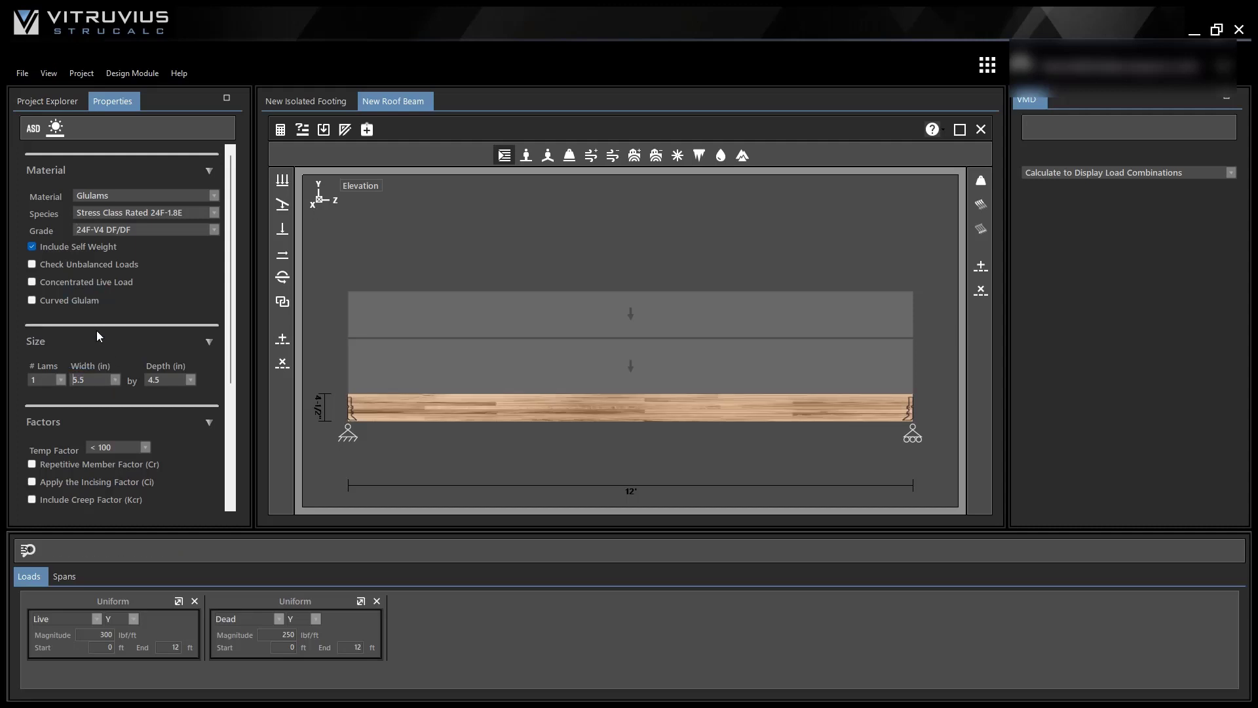
left_click(190, 380)
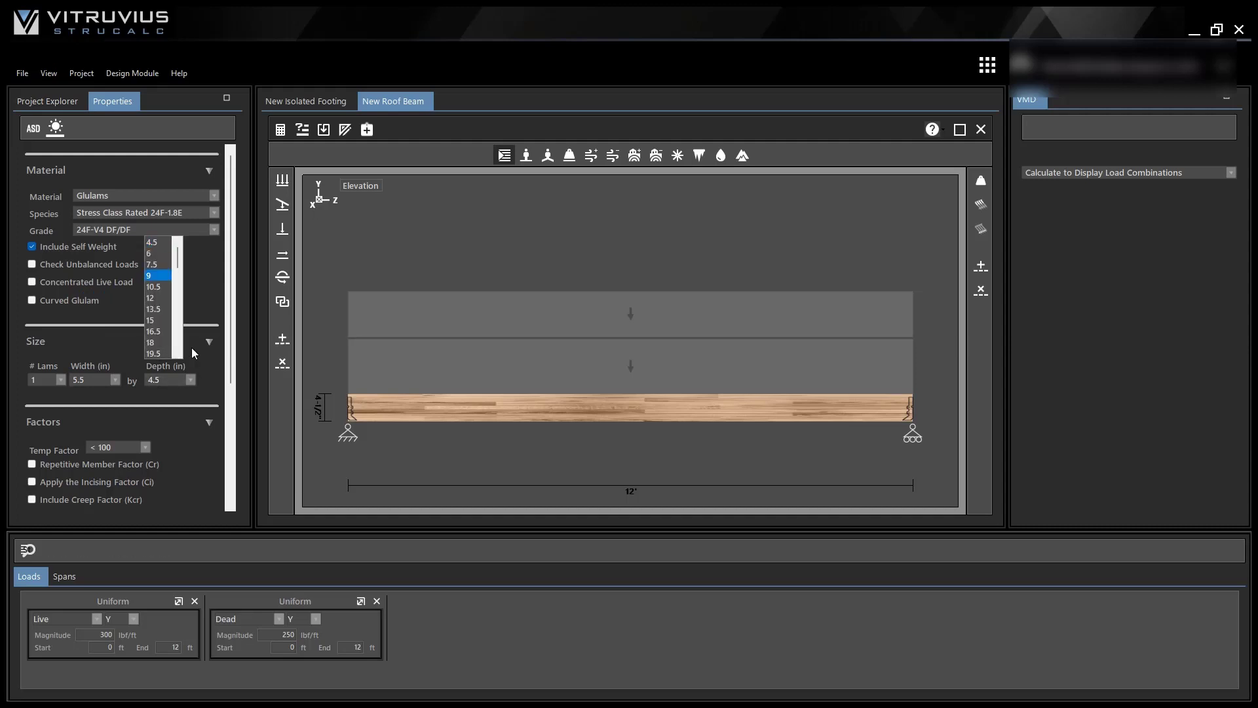
left_click(154, 276)
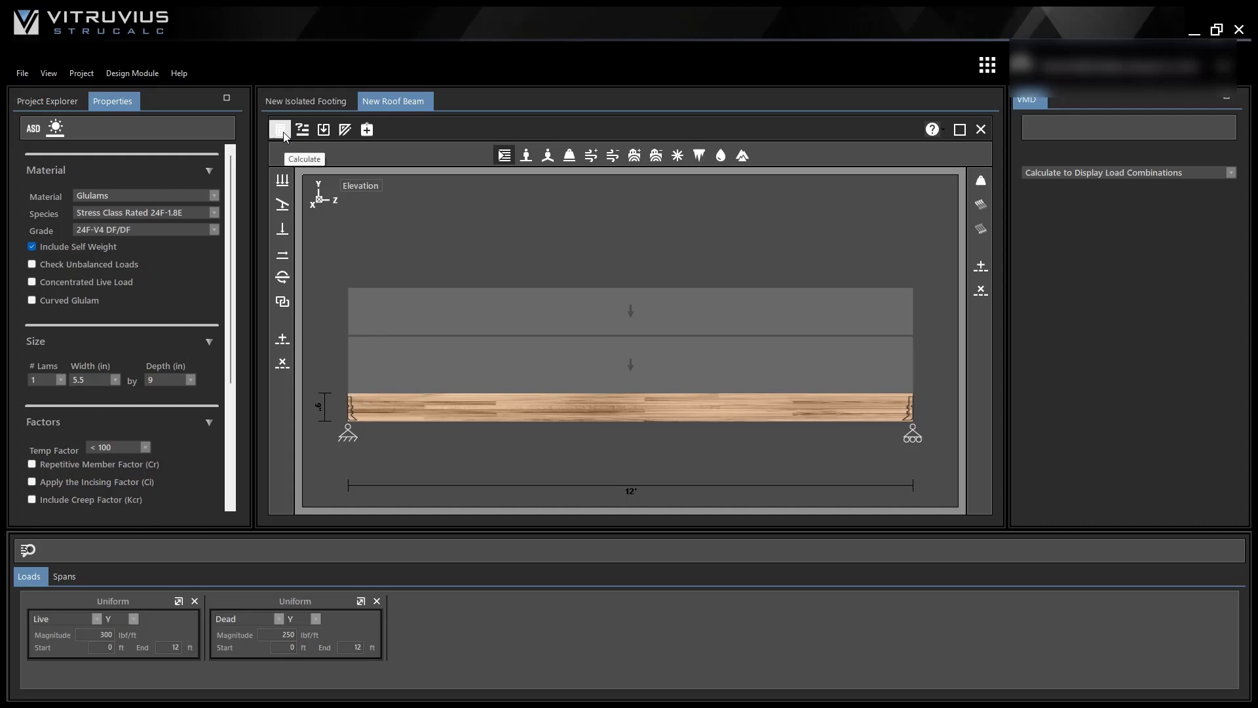
left_click(284, 159)
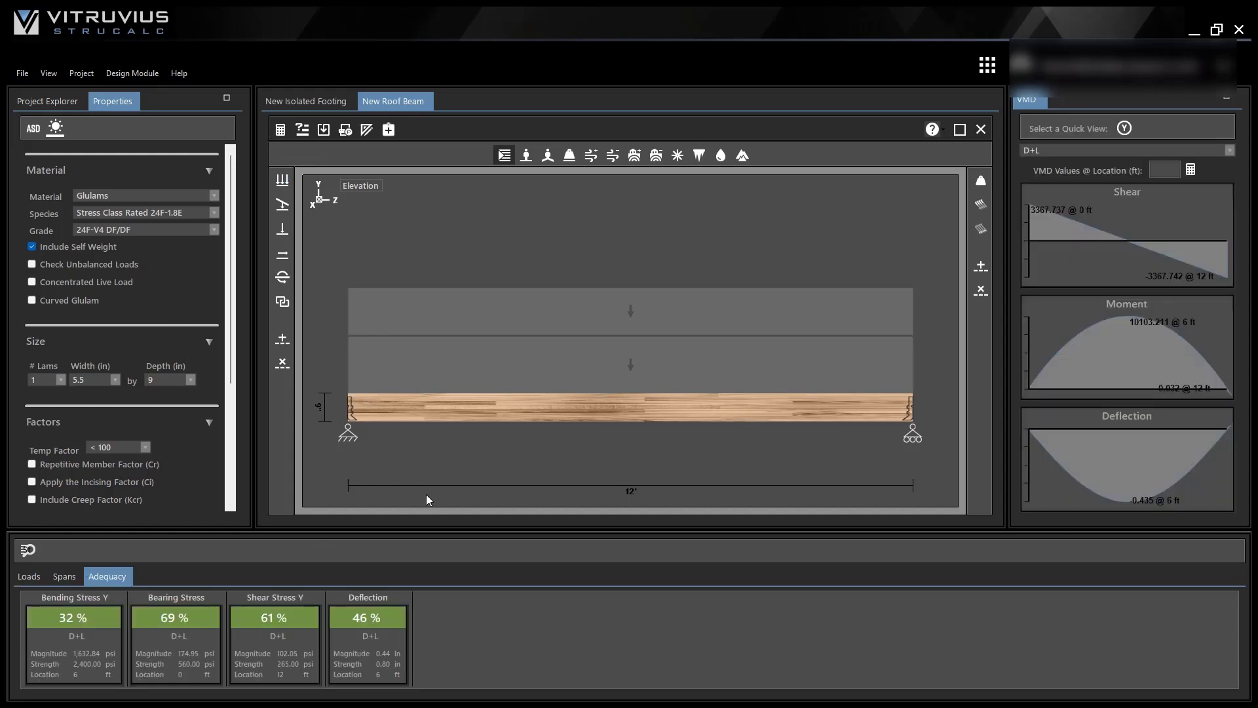
- Reduce the glulam's depth to 7.5 in and recalculate the beam
left_click(191, 379)
left_click(153, 274)
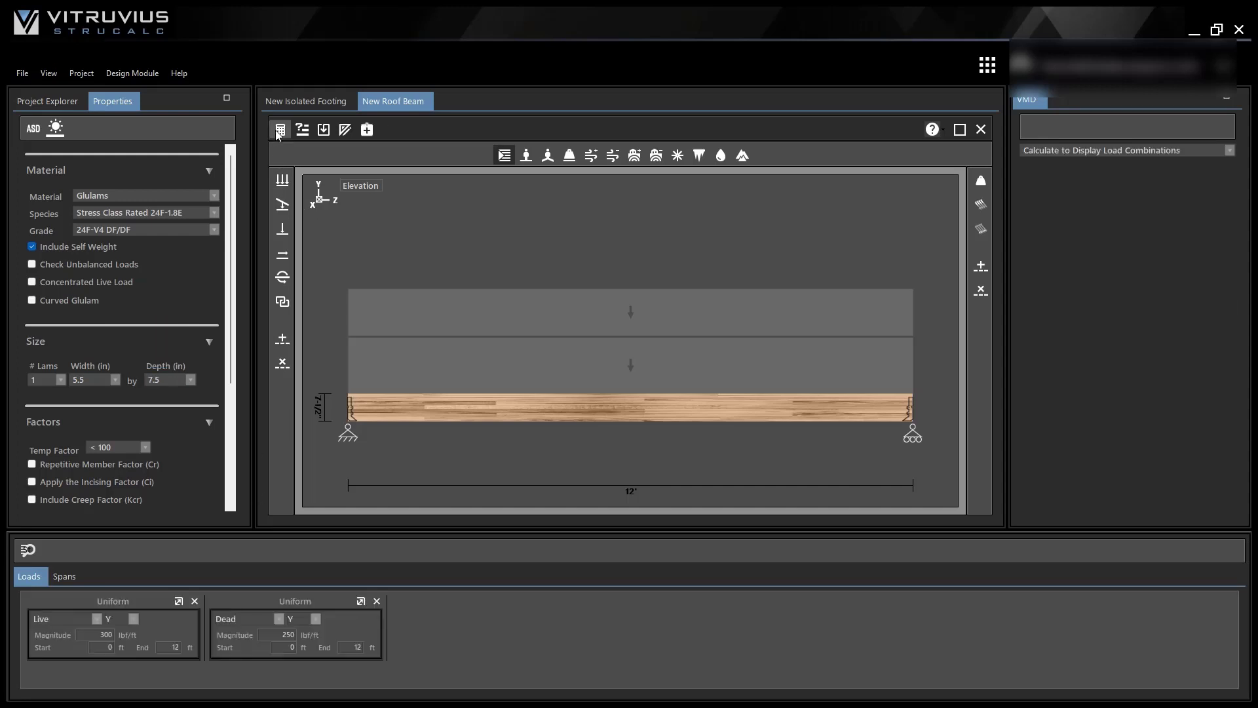
left_click(280, 132)
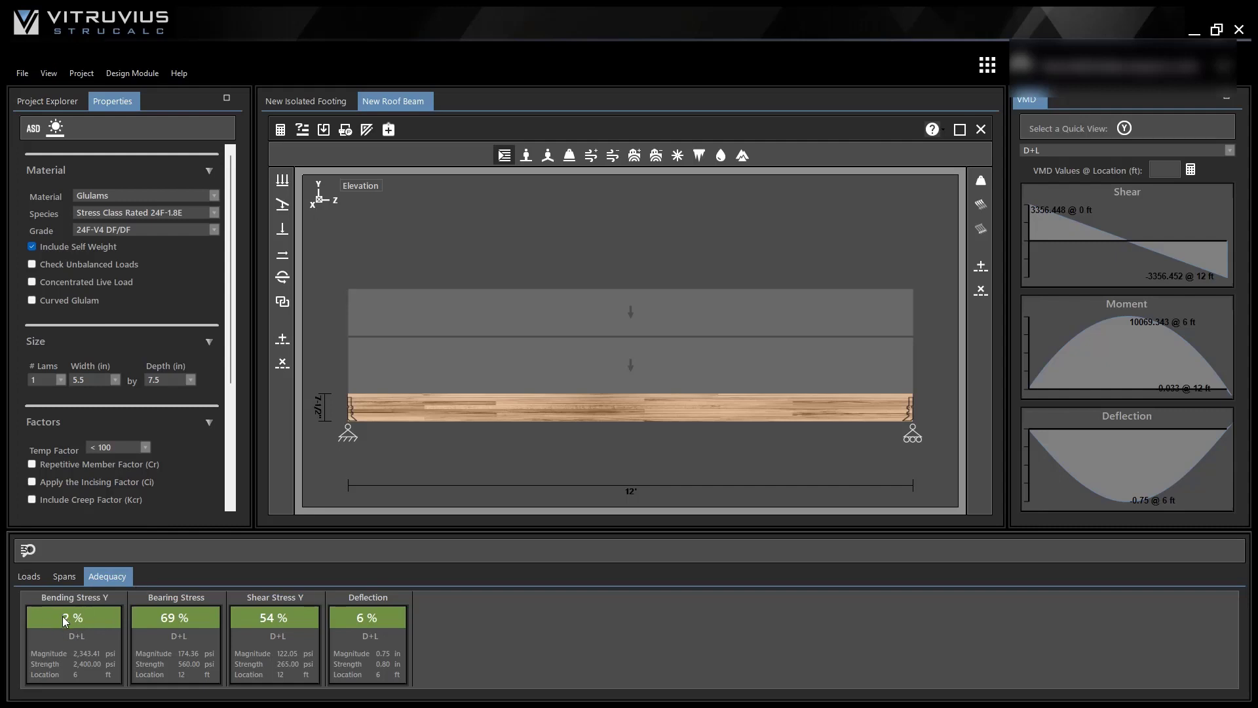
- Switch to Revit's 3D view, select the covered patio's 5 1/2 x 9 glulam beam and examine the surrounding roof framing
left_click(1194, 31)
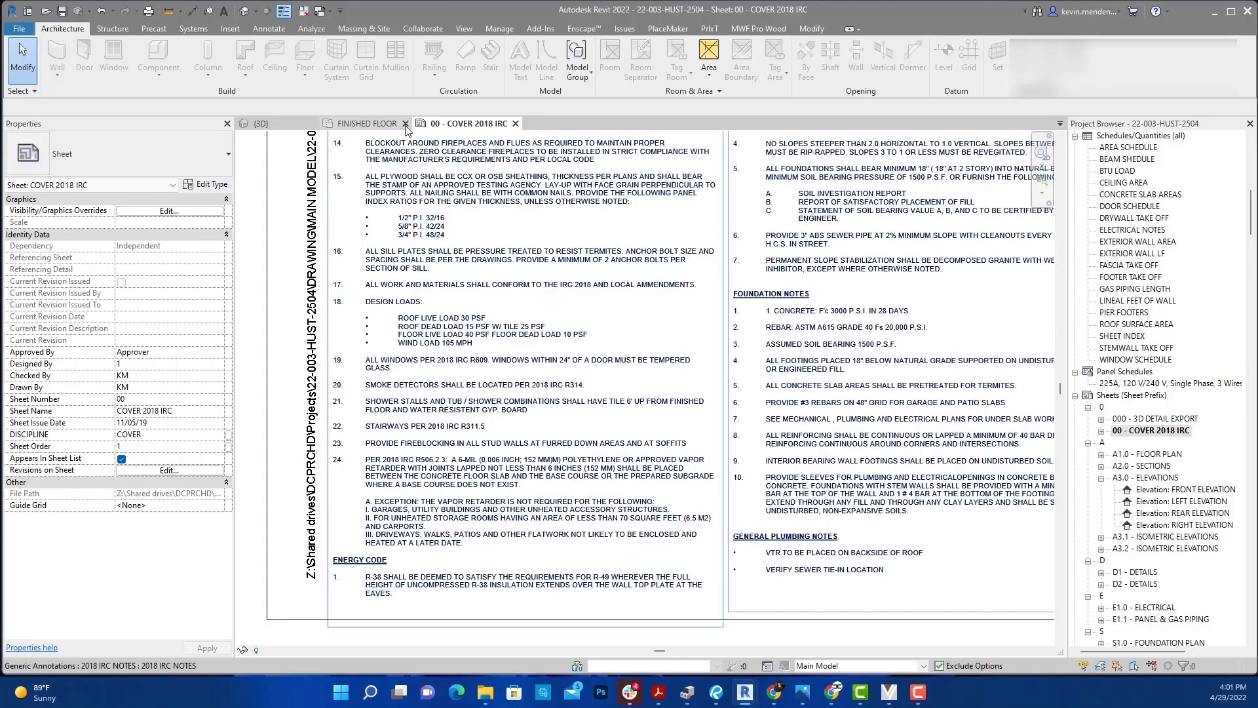
left_click(365, 123)
left_click(262, 123)
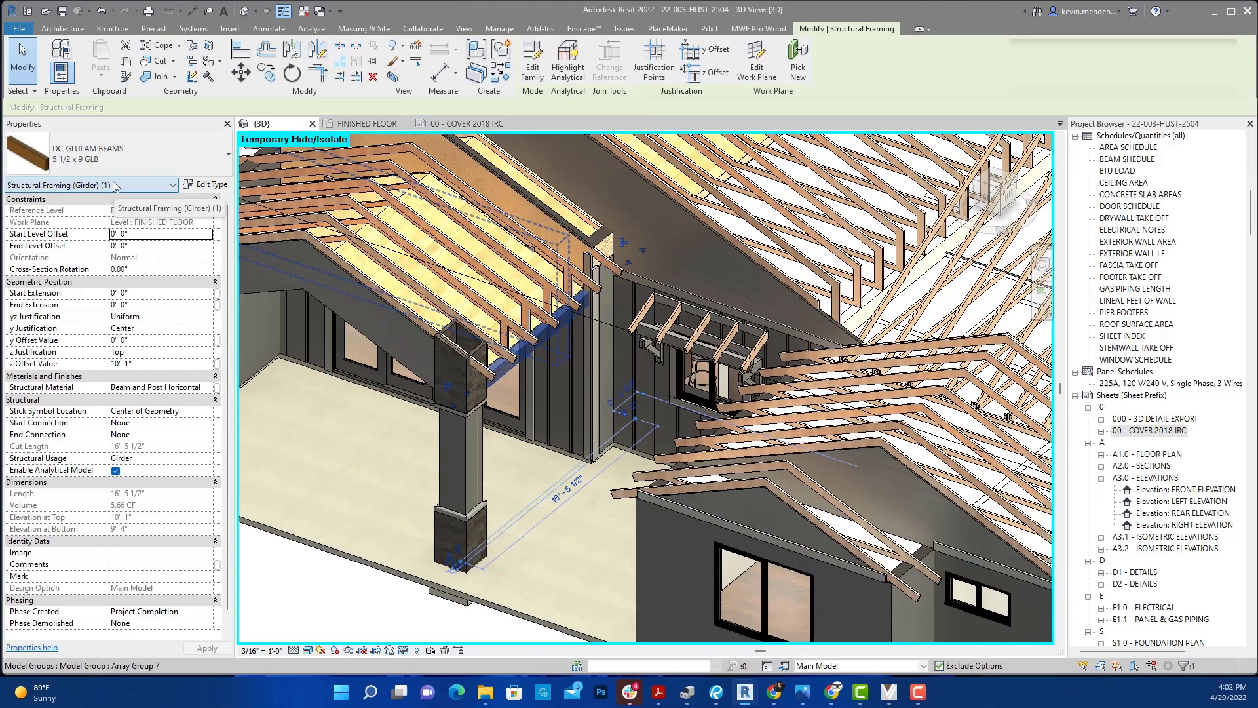
scroll(267, 177, "down", 5)
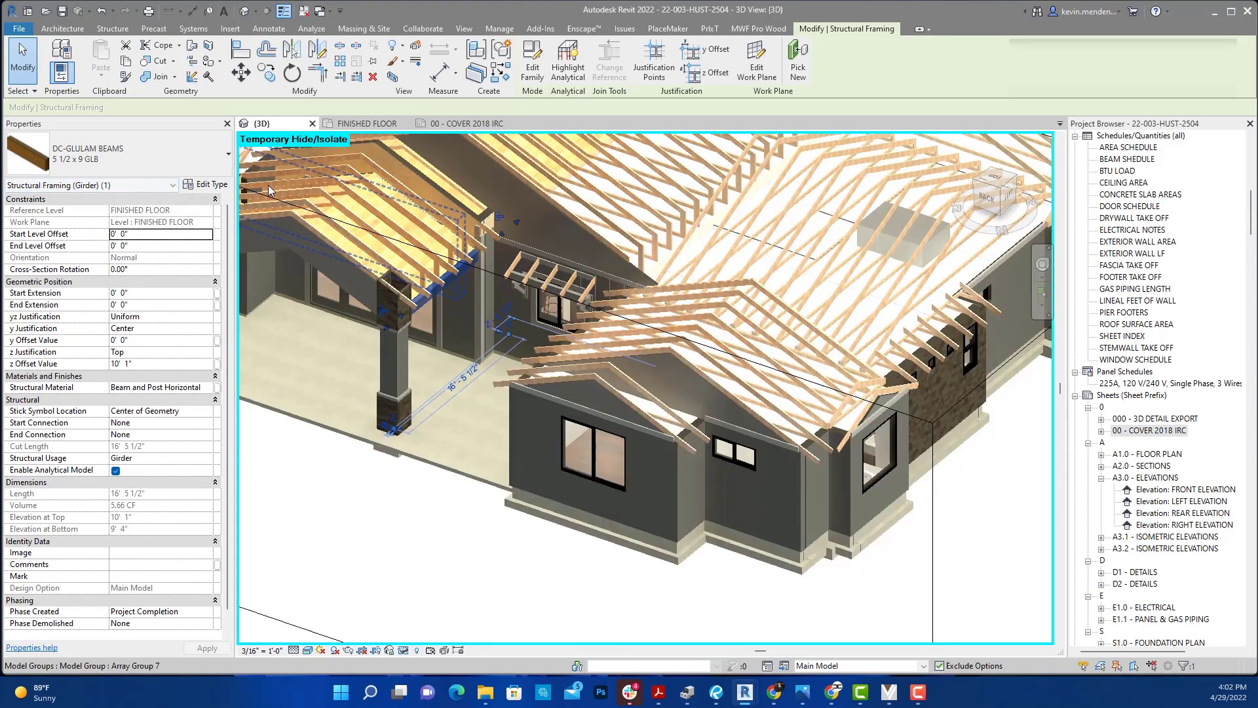
middle_click_drag(319, 201, 616, 492, "shift")
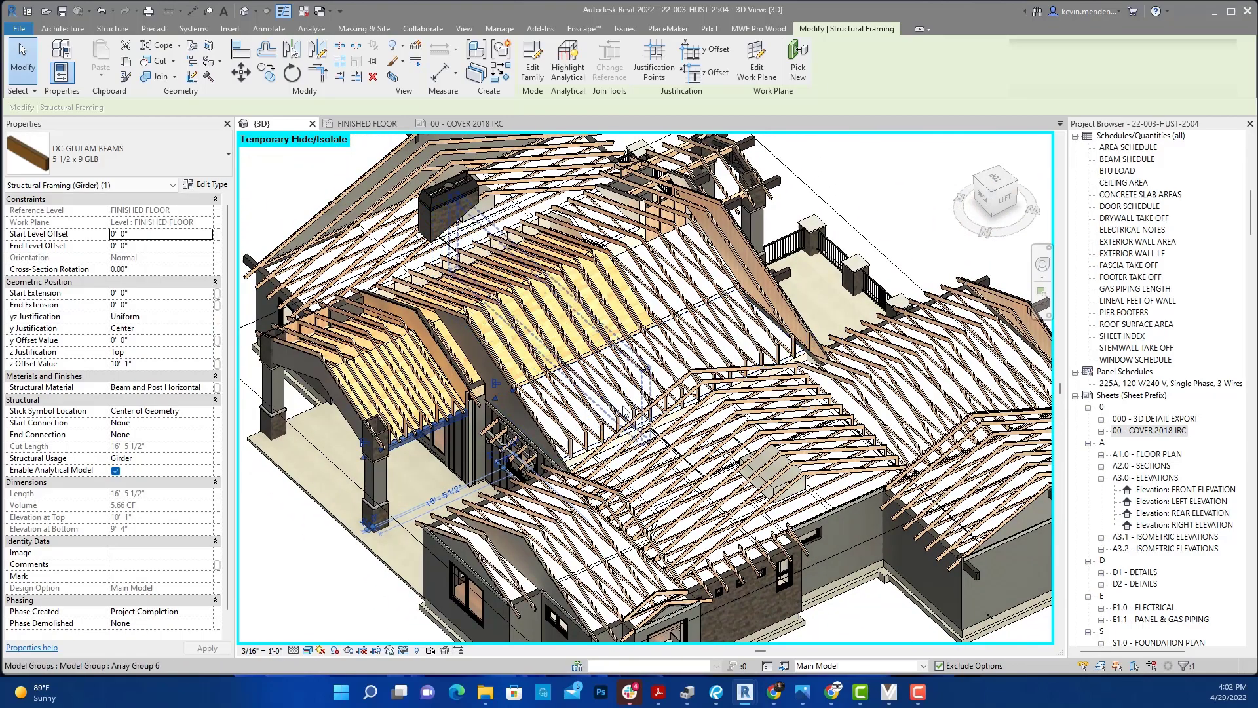
- Delete the small inner gable truss behind the outermost one over the window bump-out beside the stone-clad wall
scroll(632, 335, "up", 5)
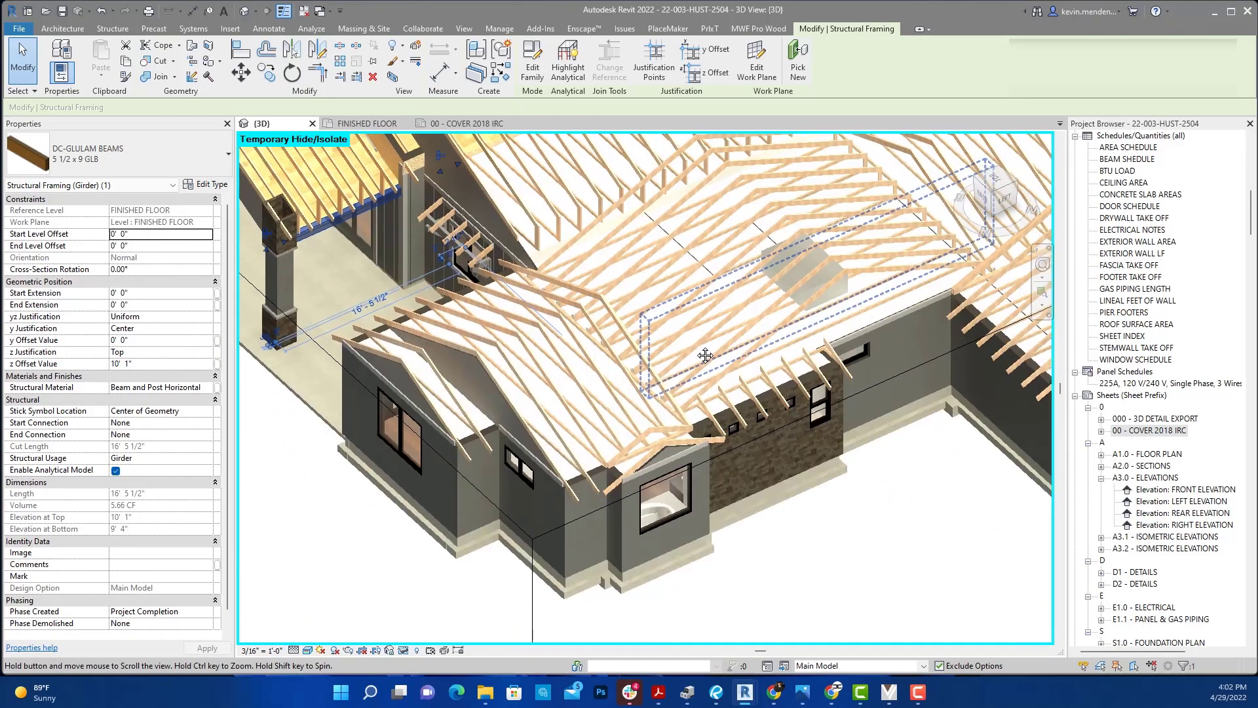
scroll(639, 320, "up", 3)
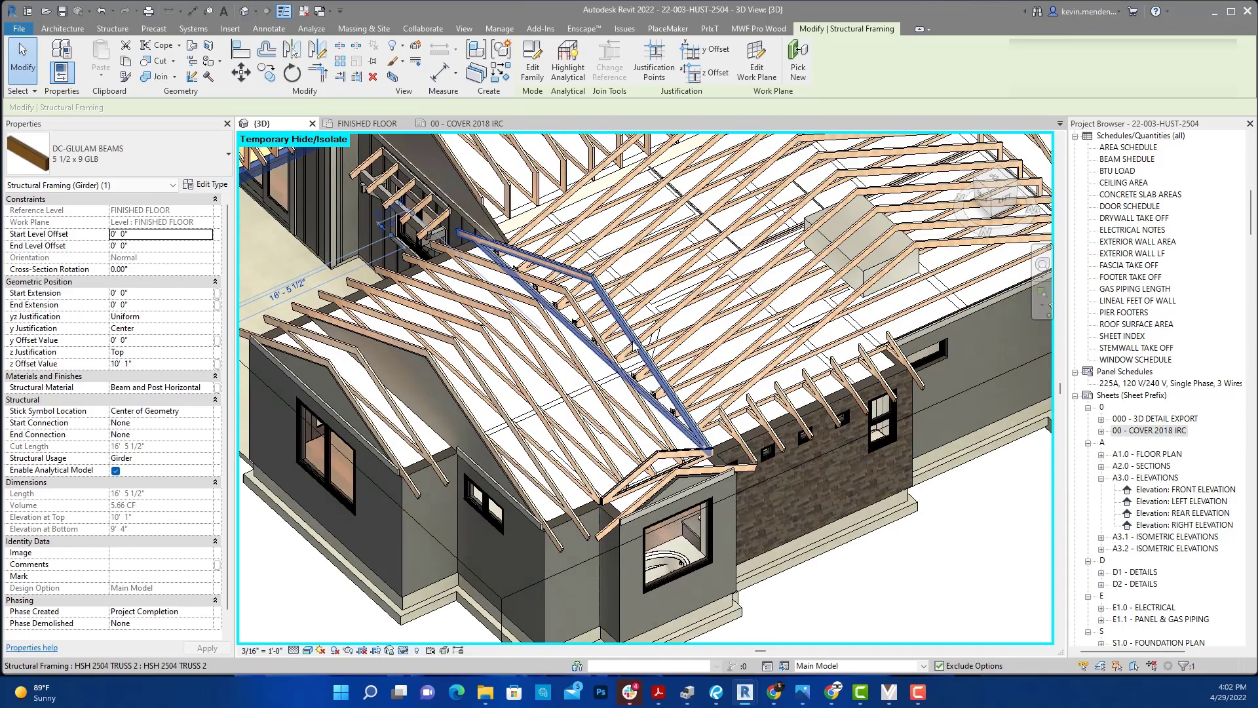
scroll(662, 465, "up", 4)
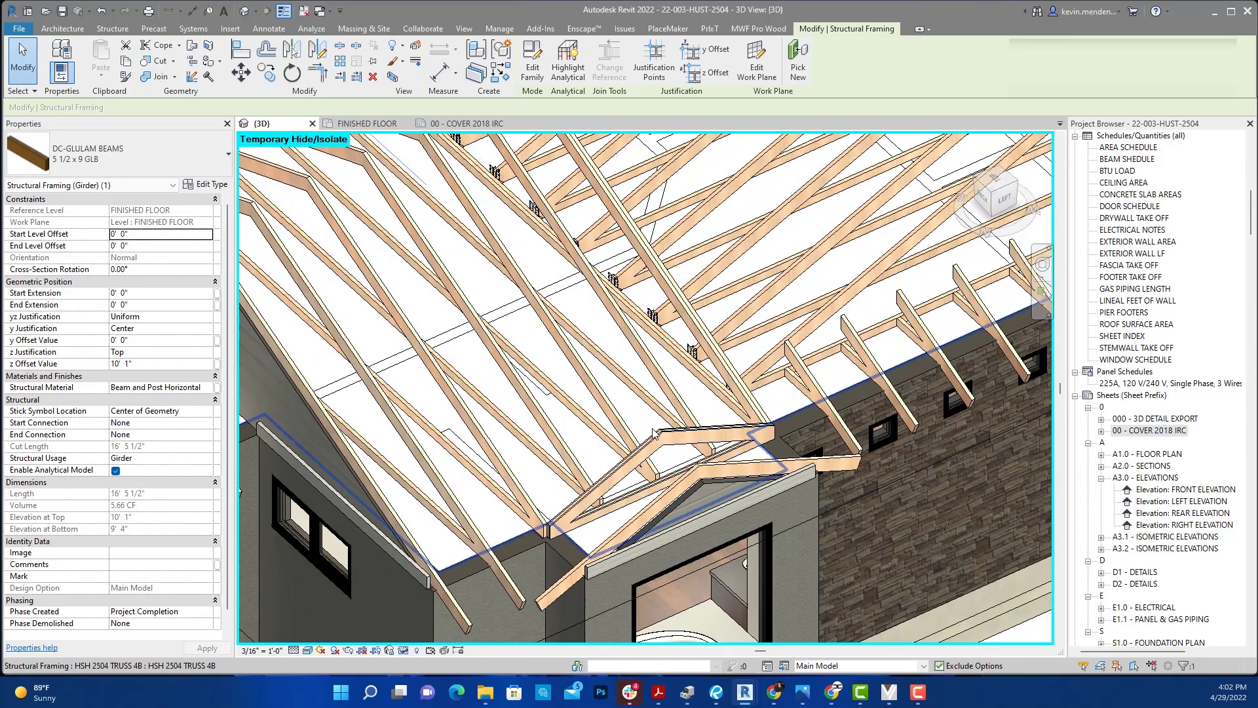
left_click(660, 438)
key("Delete")
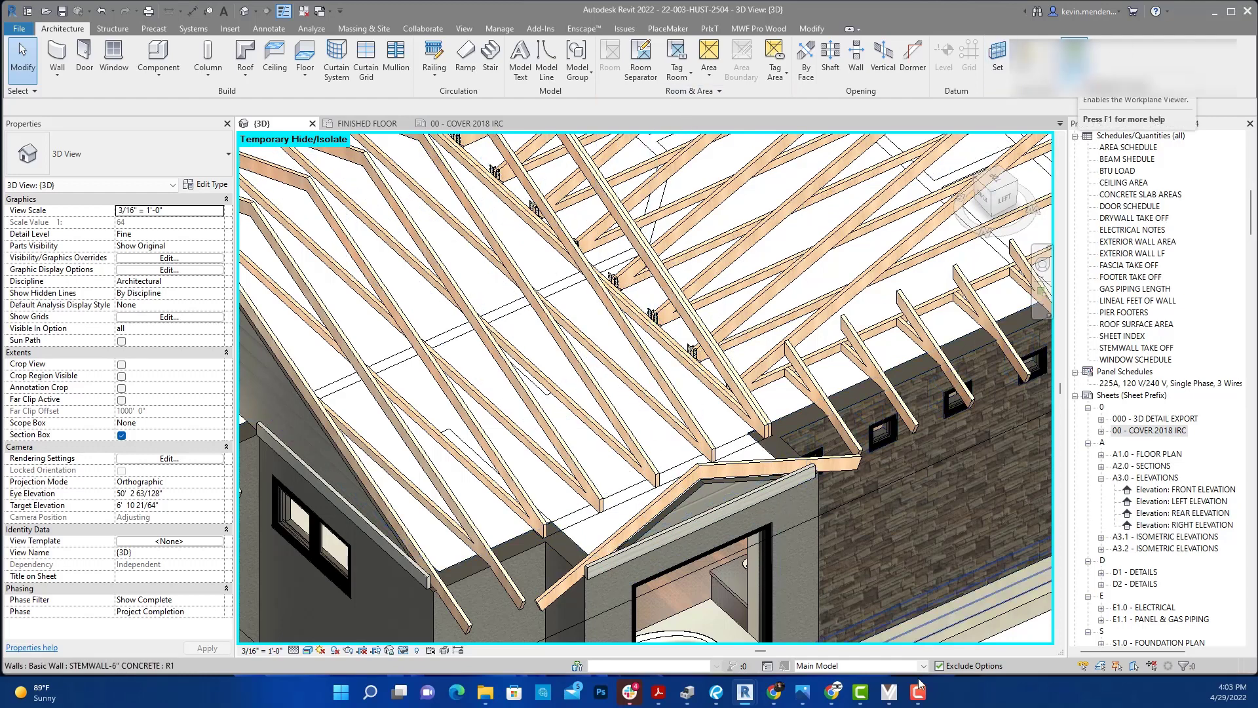
- Switch to StruCalc and add a 10000 lbf live point load along the Y axis at 6 ft on the roof beam
left_click(889, 693)
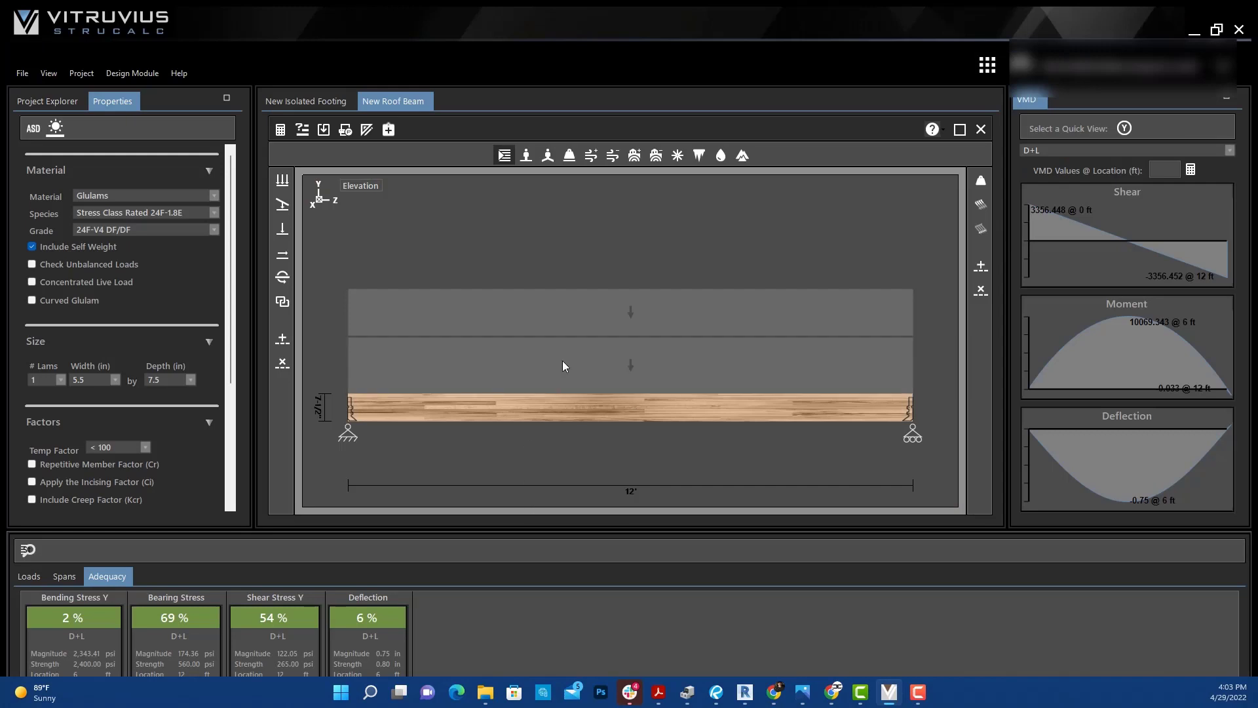
left_click(283, 231)
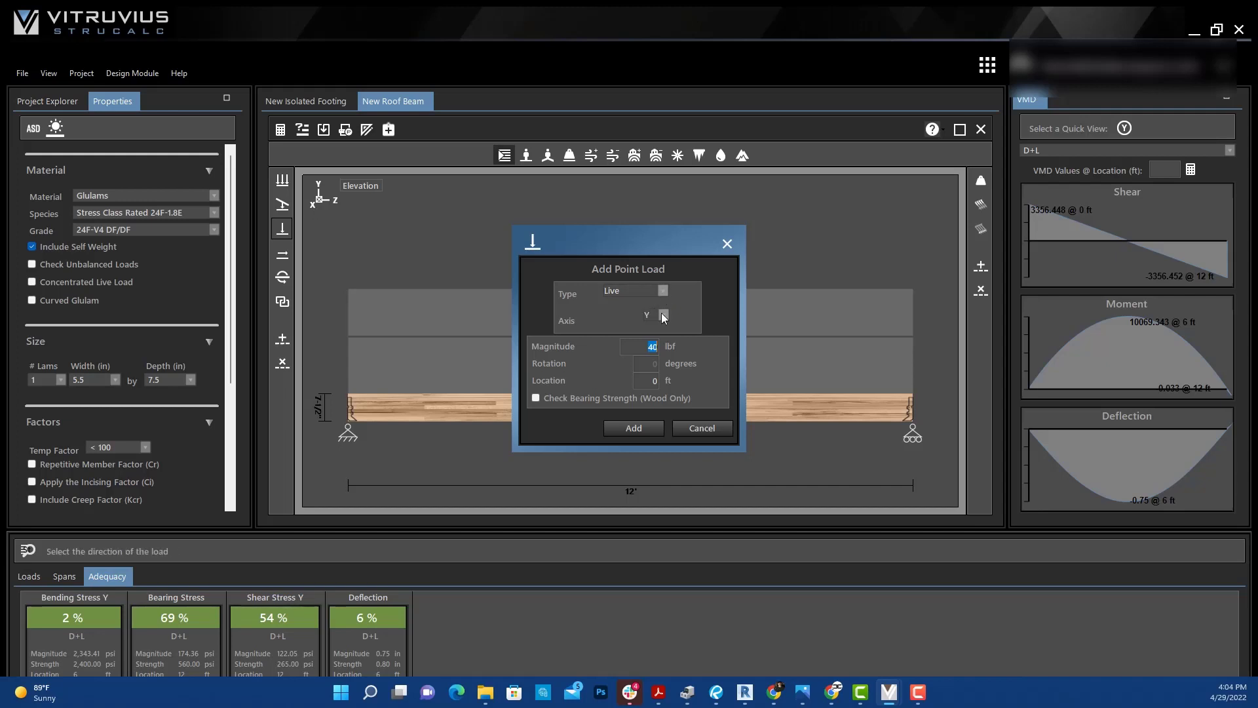
left_click(653, 347)
type("10000")
key("Tab")
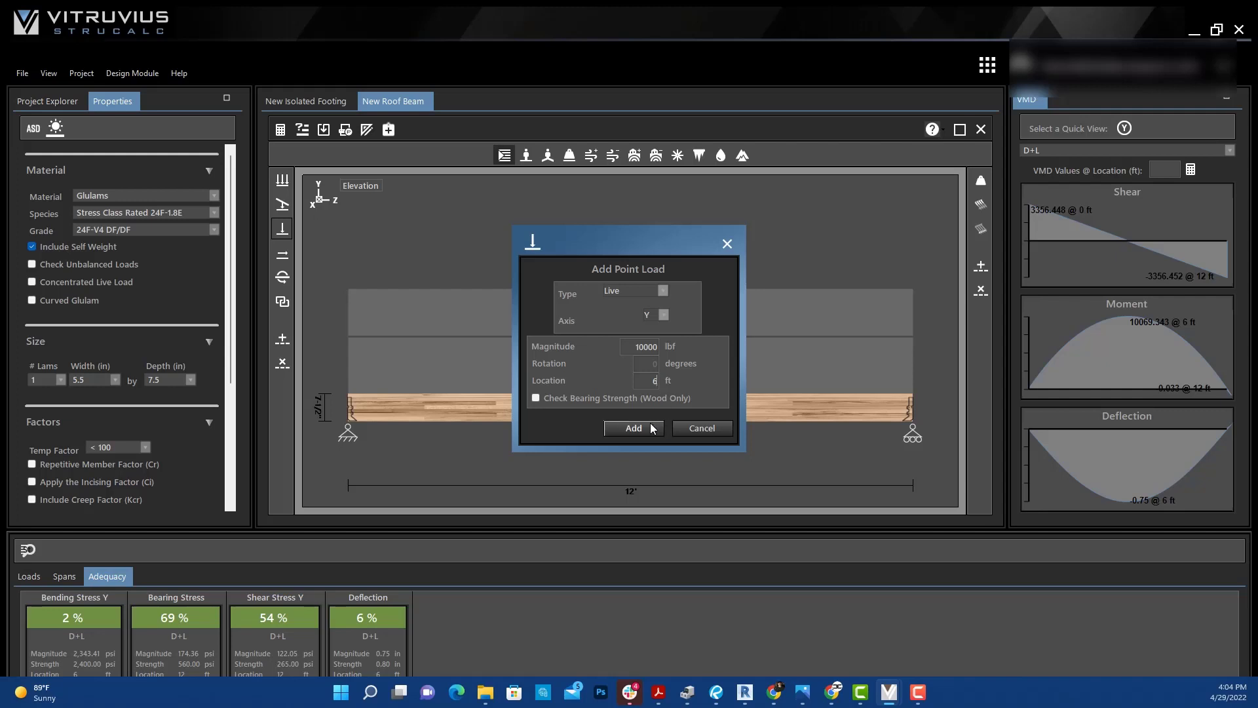
left_click(633, 428)
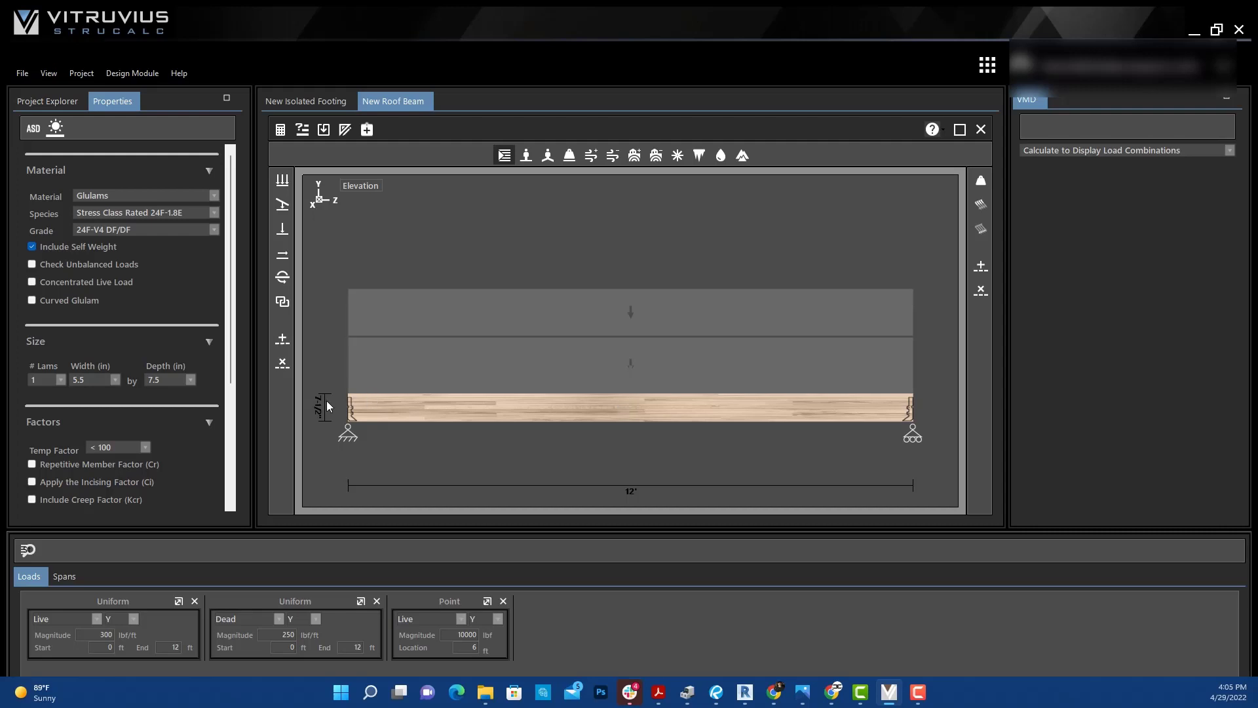
- Increase the glulam's depth to 16.5 in and recalculate the beam with the point load
left_click(191, 379)
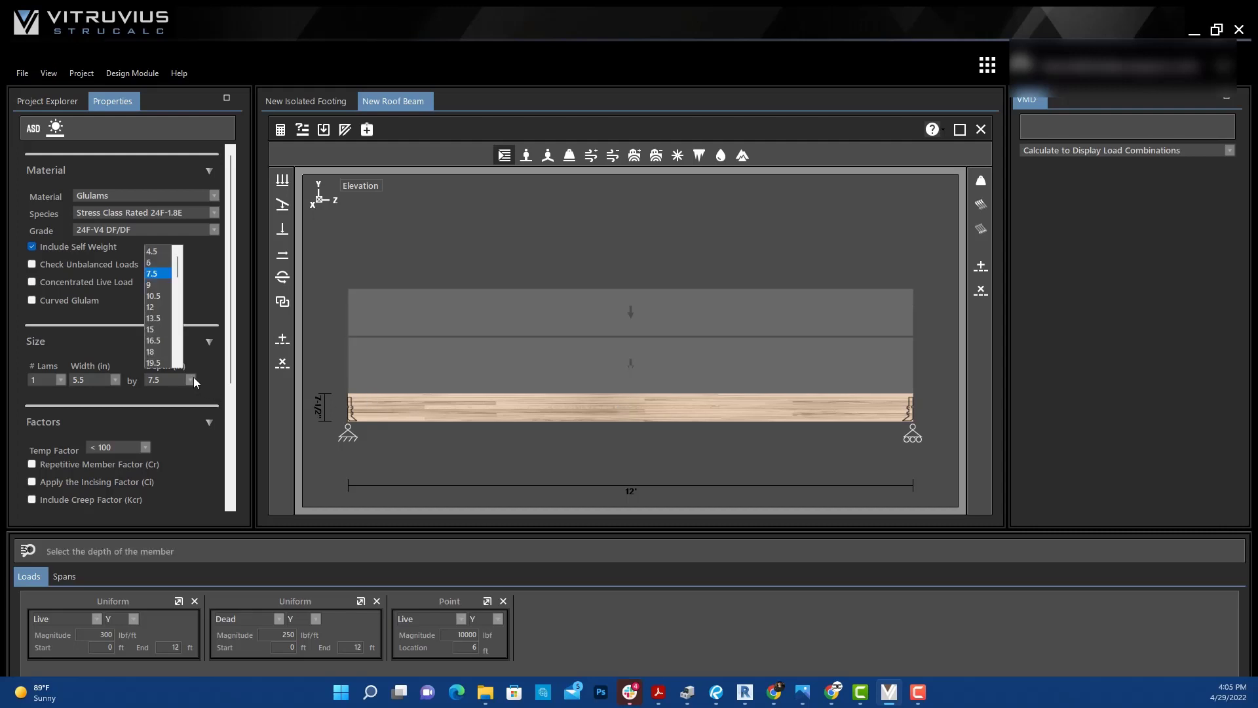
left_click(158, 340)
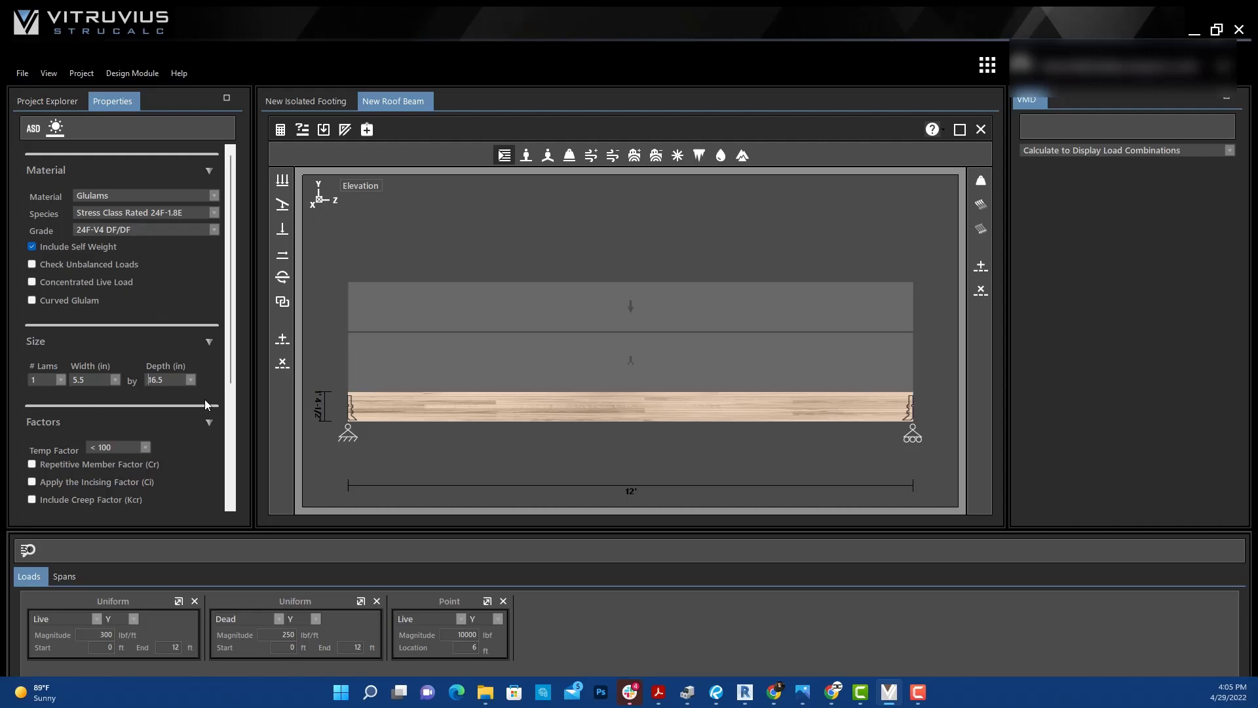
left_click(281, 131)
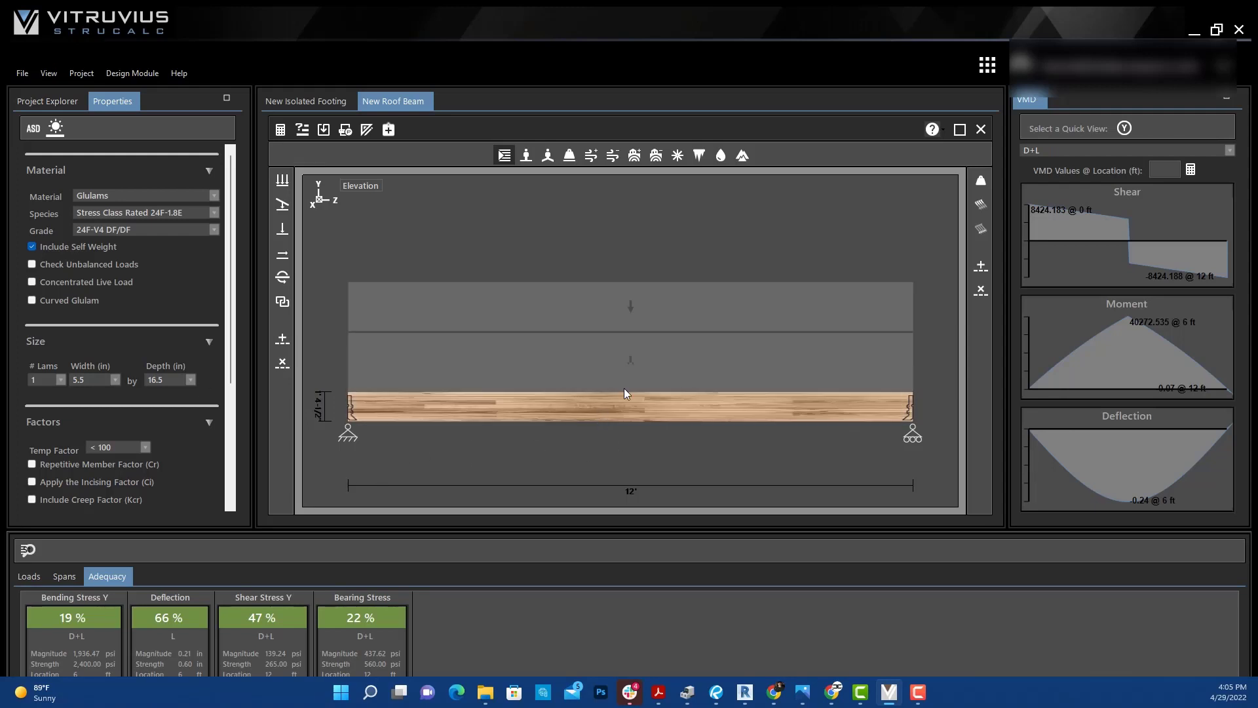
- Open the roof beam's print preview and review the beam properties, pass-fail checks and reactions on page 1
left_click(21, 74)
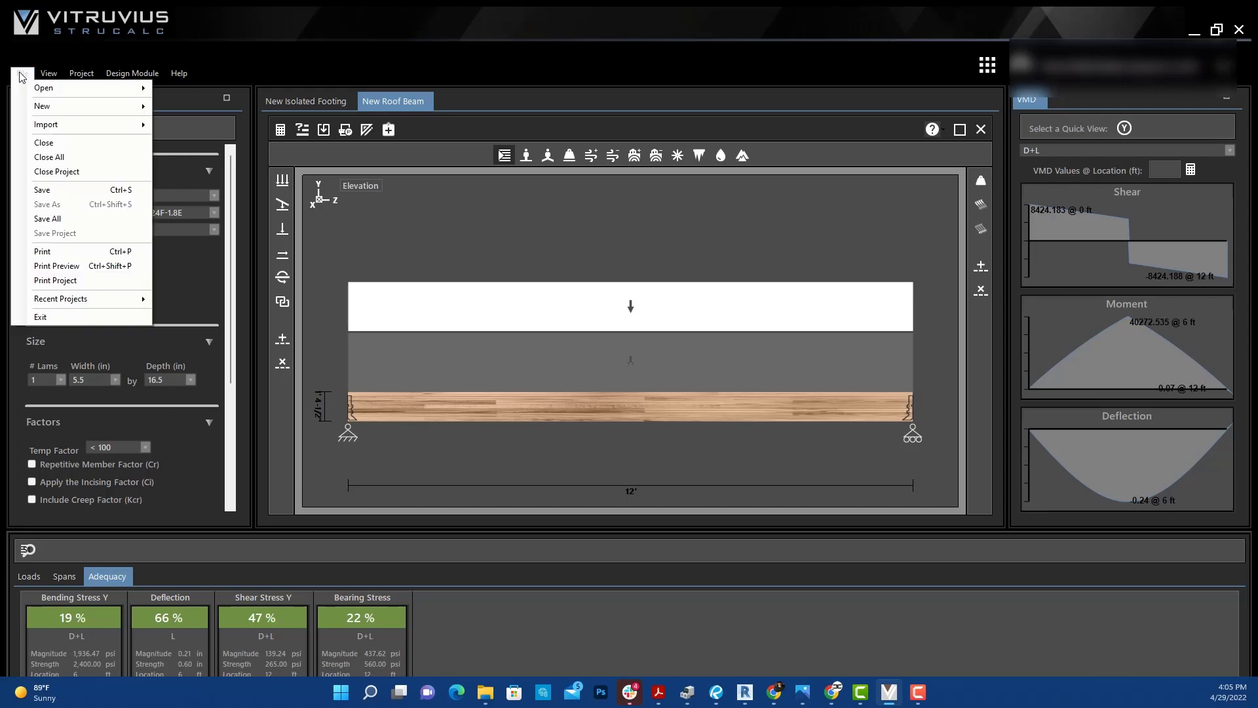
left_click(55, 266)
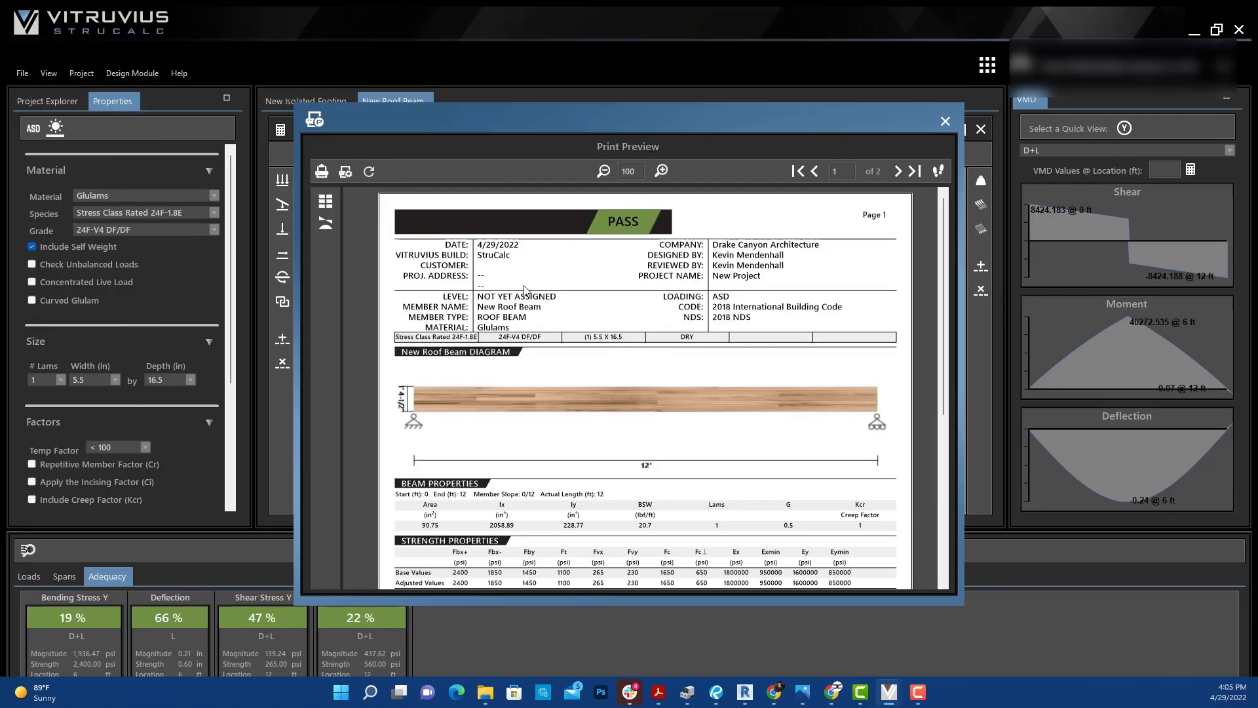
scroll(660, 342, "down", 3)
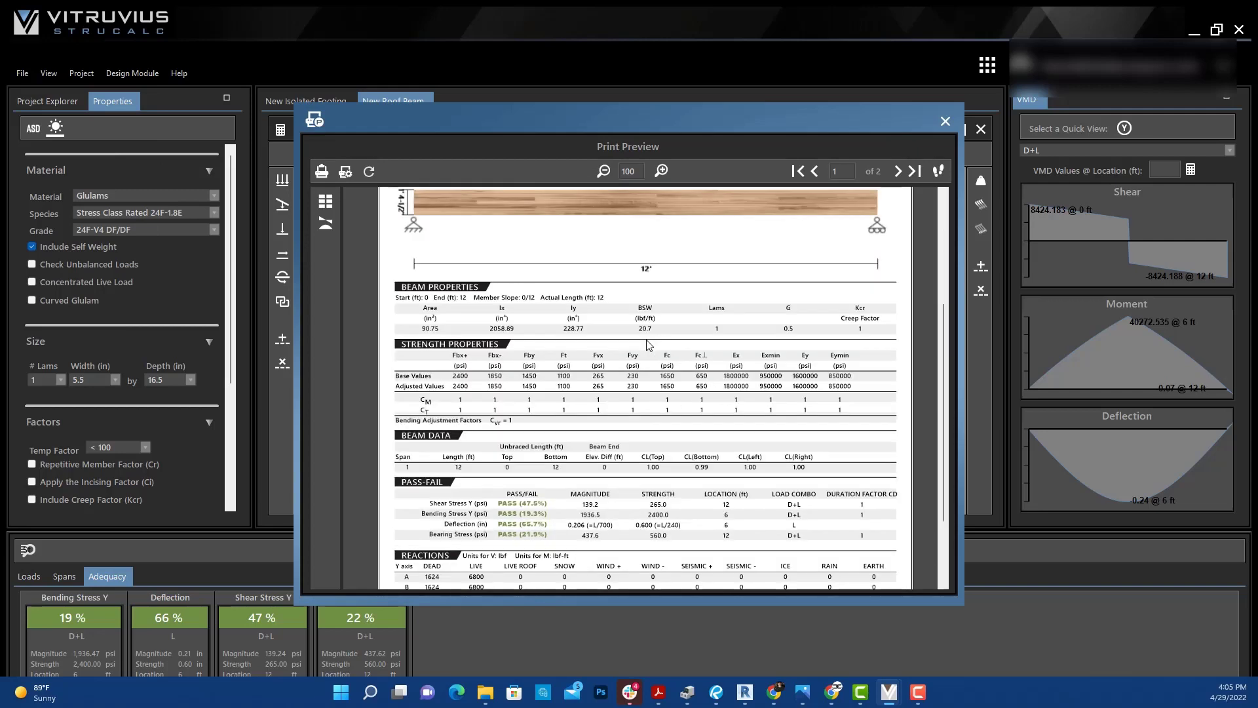
scroll(565, 370, "down", 2)
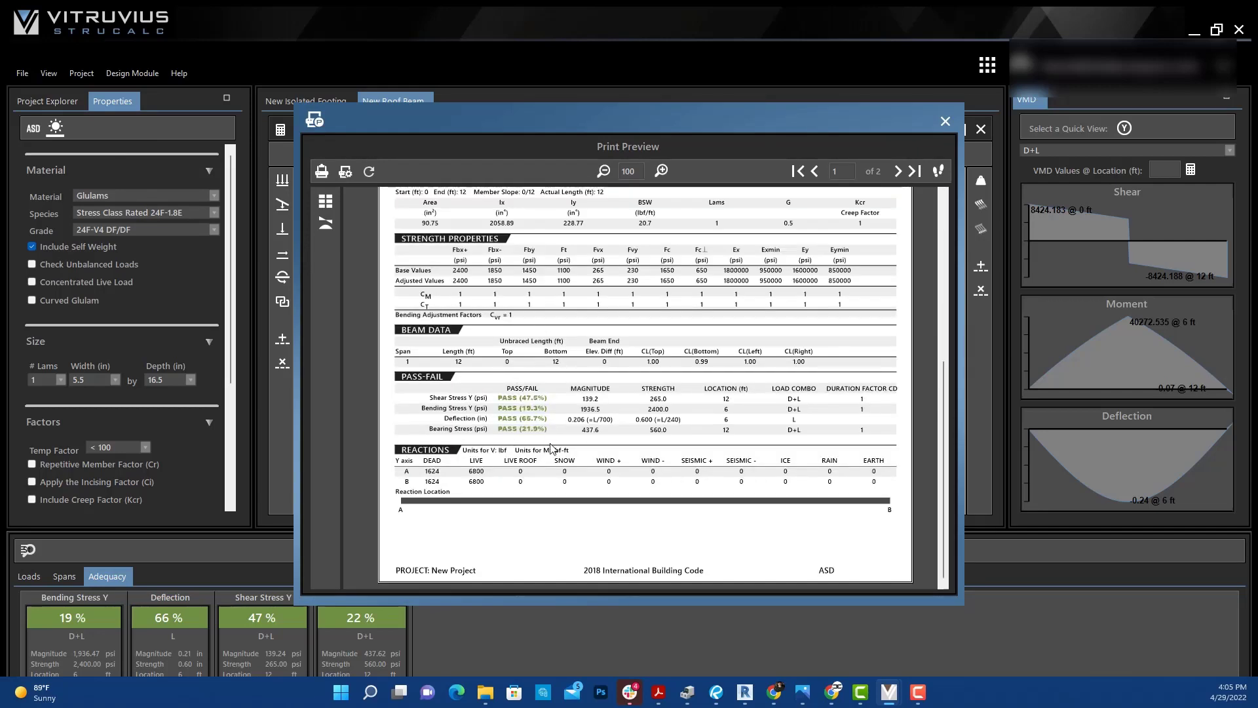
scroll(609, 448, "up", 5)
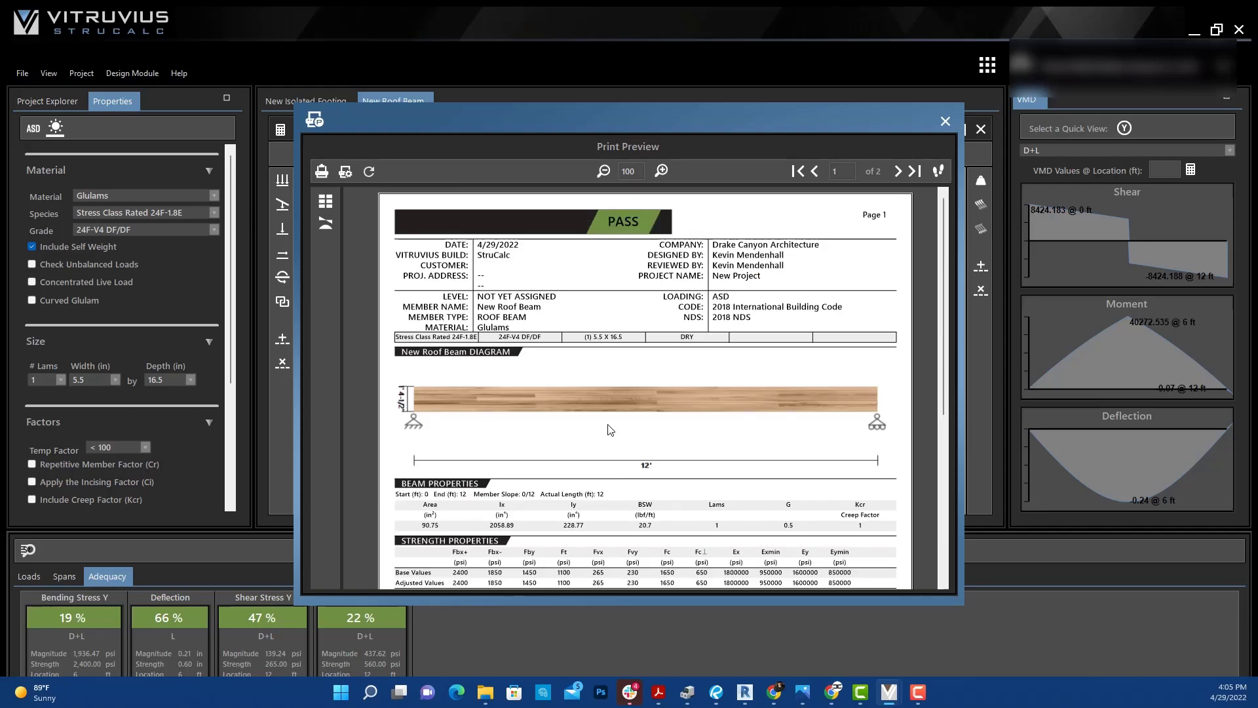